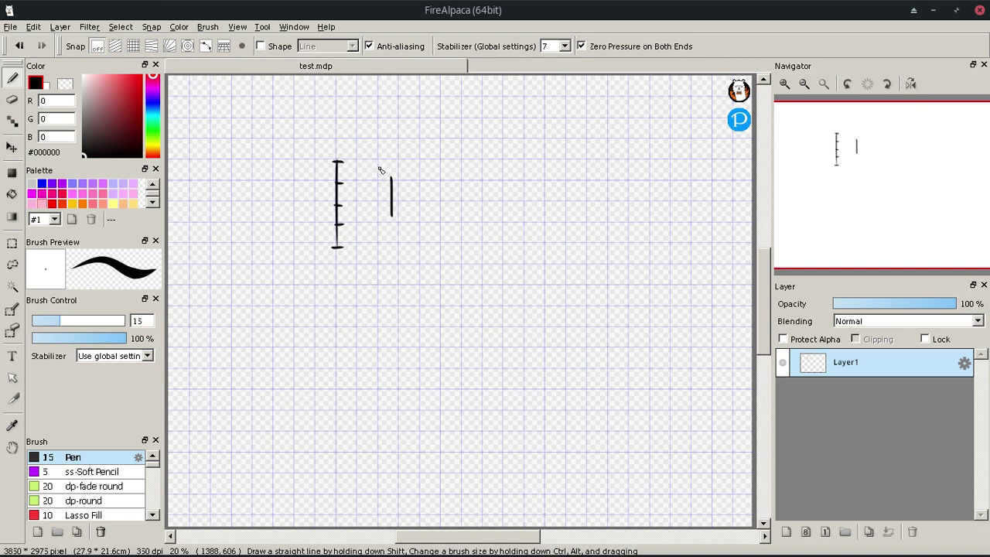
Step: Draw the horizontal torso guide lines and both legs of the figure beside the height scale
{"action": "left_click_drag", "start_coordinate": [381, 177], "coordinate": [407, 177]}
{"action": "key", "text": "ctrl+z"}
{"action": "key", "text": "ctrl+z"}
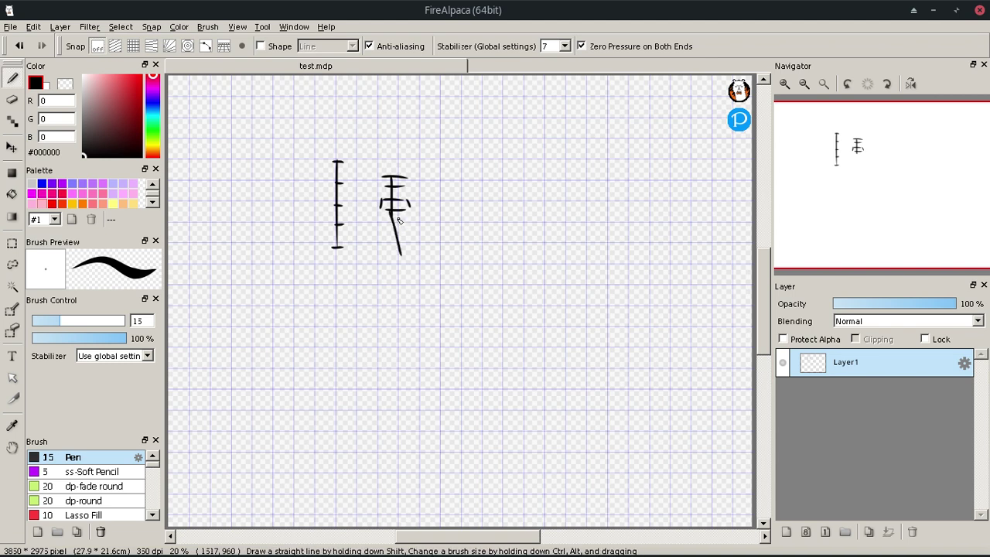
{"action": "left_click_drag", "start_coordinate": [394, 209], "coordinate": [408, 253]}
{"action": "key", "text": "ctrl+z"}
{"action": "left_click_drag", "start_coordinate": [393, 208], "coordinate": [400, 245]}
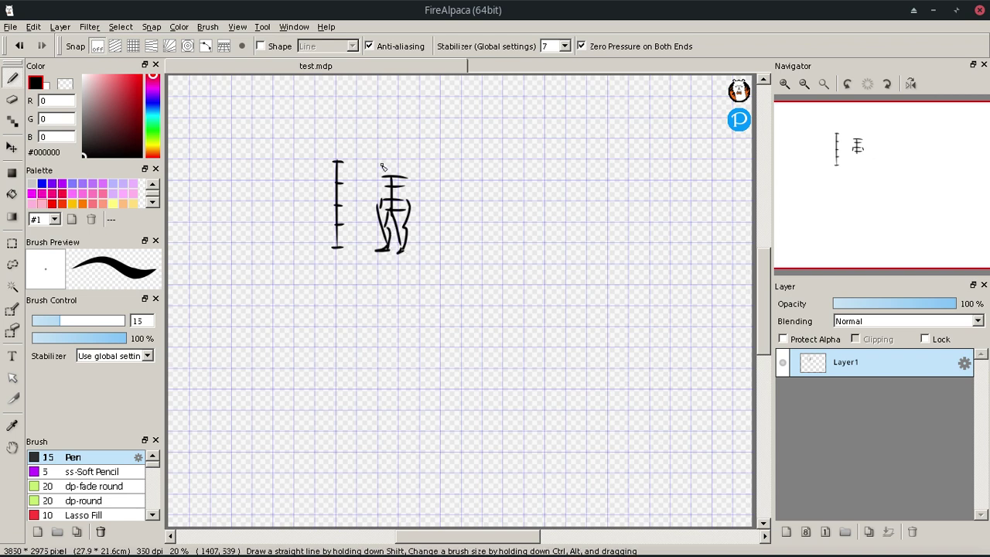
Step: Add a round head, torso sides and both arms to the first figure
{"action": "left_click_drag", "start_coordinate": [391, 157], "coordinate": [394, 165]}
{"action": "key", "text": "ctrl+z"}
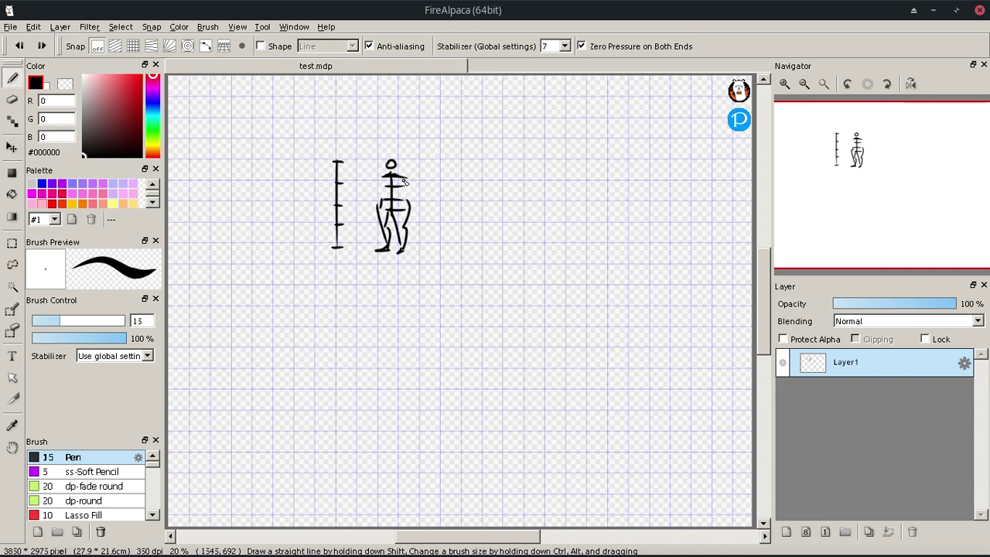
{"action": "left_click_drag", "start_coordinate": [383, 184], "coordinate": [377, 216]}
{"action": "left_click_drag", "start_coordinate": [406, 178], "coordinate": [411, 226]}
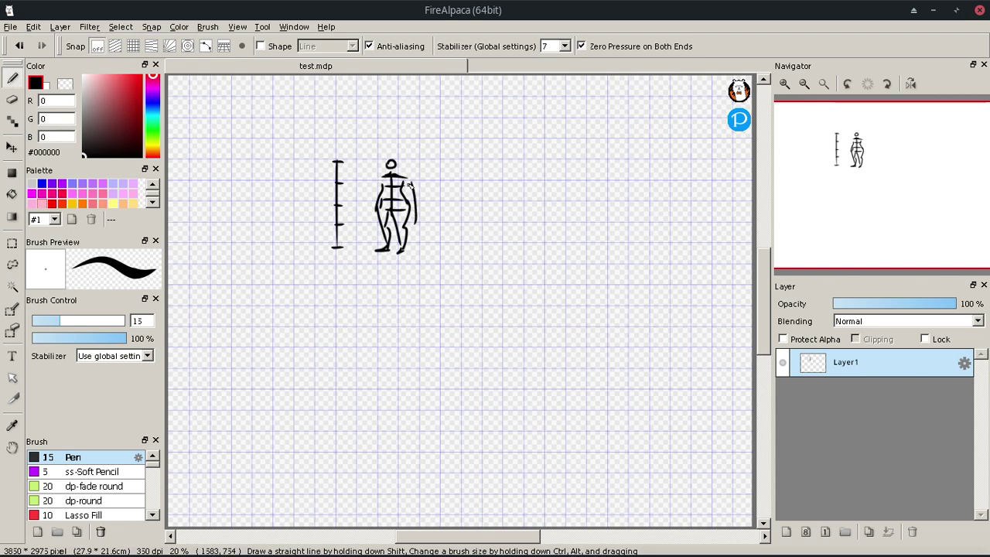
{"action": "left_click_drag", "start_coordinate": [377, 181], "coordinate": [374, 211]}
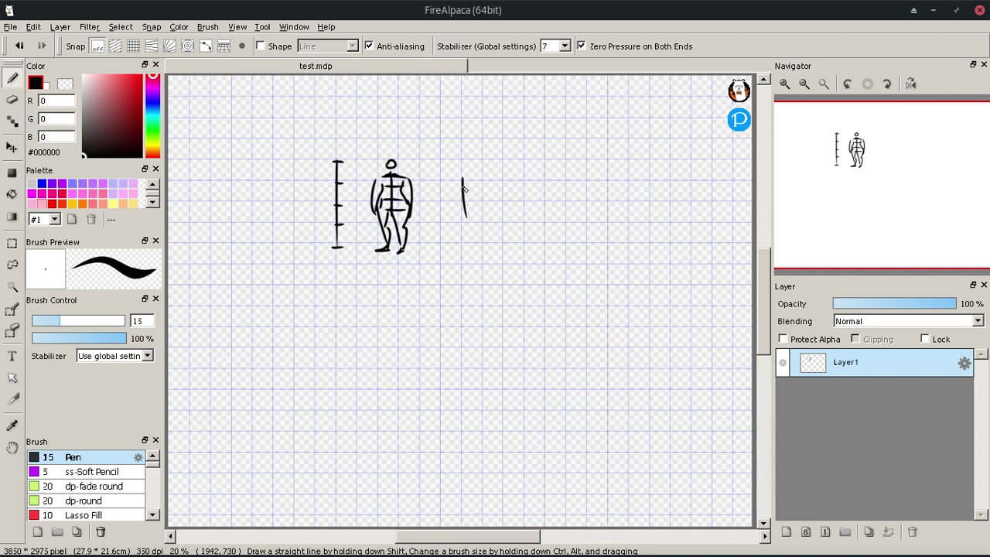
Step: Sketch the torso, hips and legs of a second, slimmer and shorter figure next to the first one
{"action": "left_click_drag", "start_coordinate": [461, 183], "coordinate": [462, 202]}
{"action": "key", "text": "ctrl+z"}
{"action": "left_click_drag", "start_coordinate": [454, 187], "coordinate": [472, 246]}
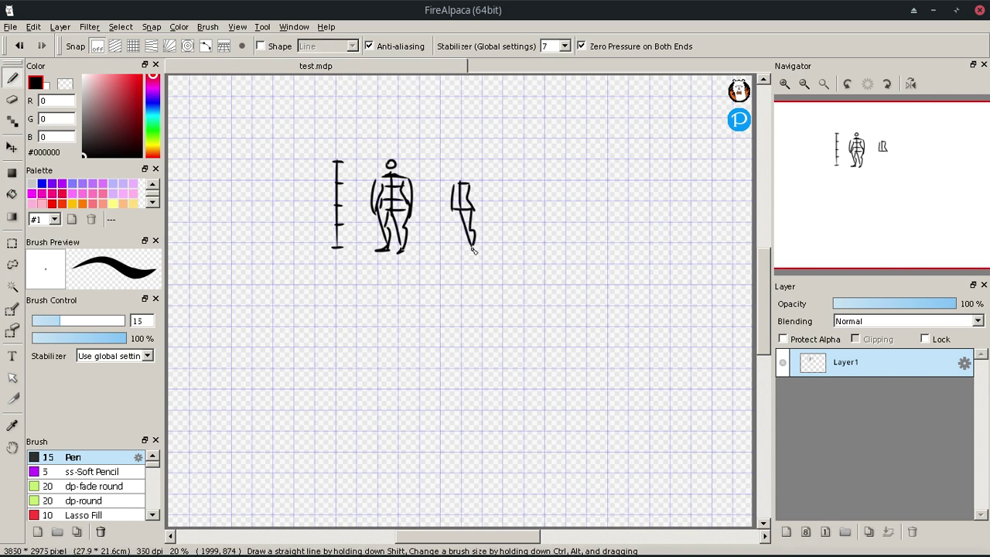
{"action": "key", "text": "ctrl+z"}
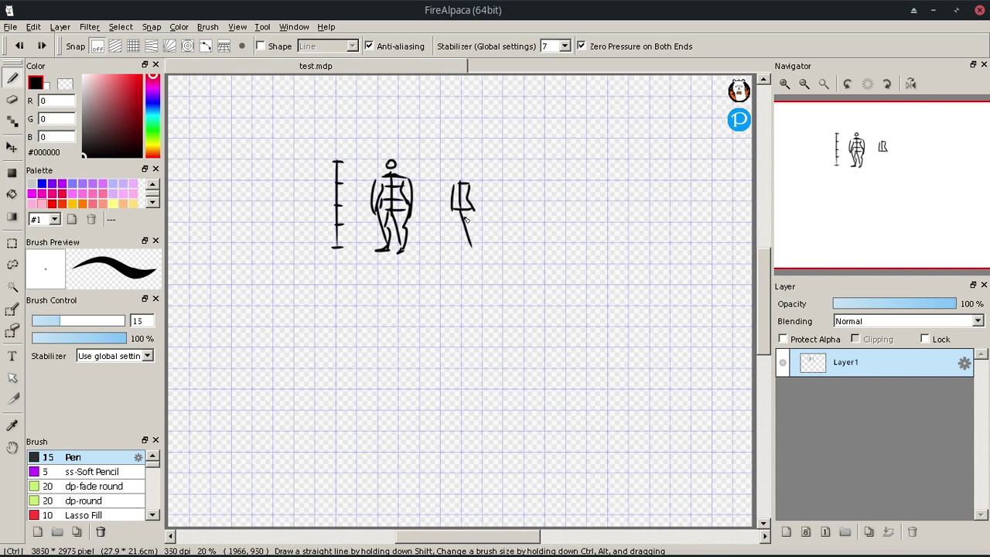
{"action": "key", "text": "ctrl+z"}
{"action": "left_click_drag", "start_coordinate": [468, 230], "coordinate": [473, 243]}
{"action": "key", "text": "ctrl+z"}
{"action": "key", "text": "ctrl+z"}
{"action": "left_click_drag", "start_coordinate": [452, 205], "coordinate": [462, 244]}
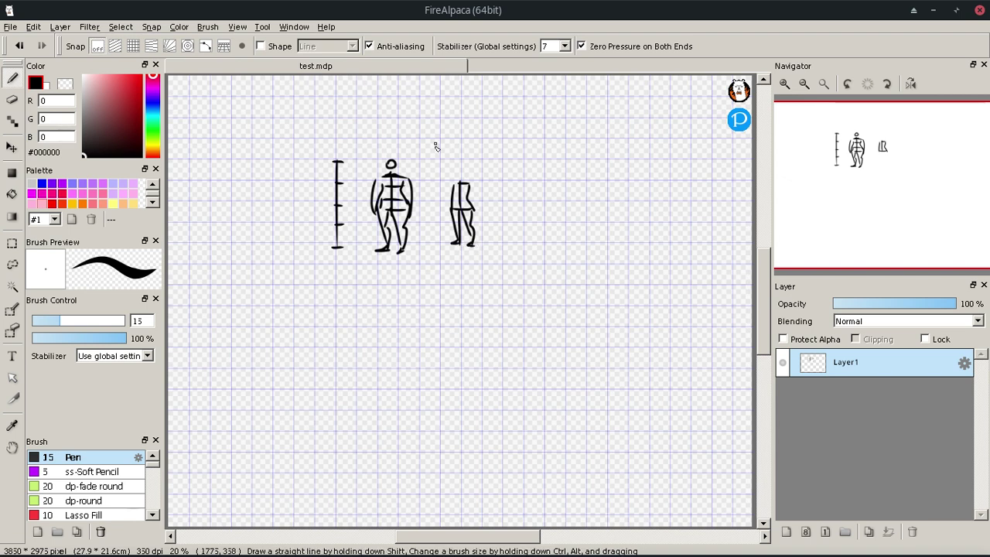
Step: Add the arms and a round head to the second figure
{"action": "left_click_drag", "start_coordinate": [450, 186], "coordinate": [444, 224]}
{"action": "left_click_drag", "start_coordinate": [473, 190], "coordinate": [477, 223]}
{"action": "left_click_drag", "start_coordinate": [451, 188], "coordinate": [466, 171]}
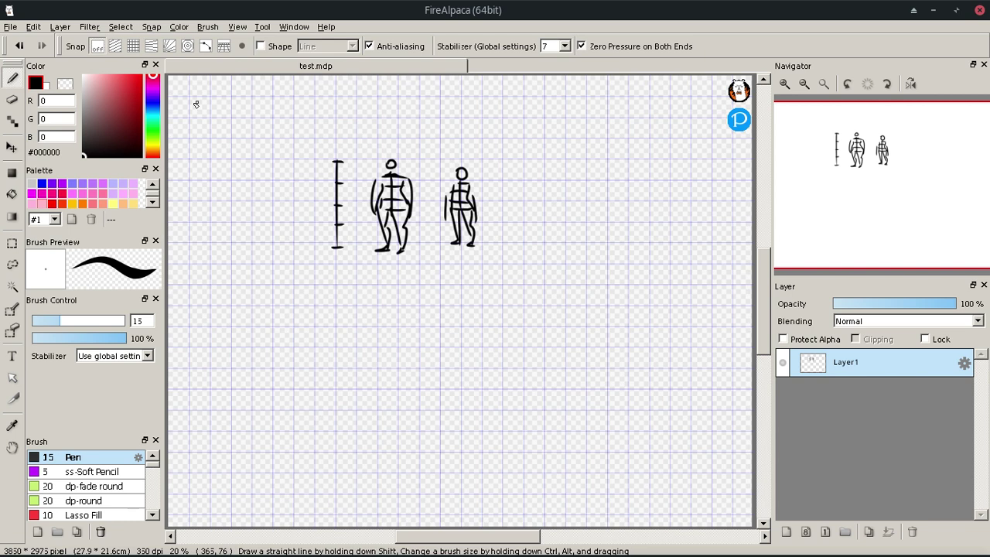
Step: Erase the first figure's head and redraw it with the Pen slightly lower on the neck
{"action": "left_click", "coordinate": [13, 102]}
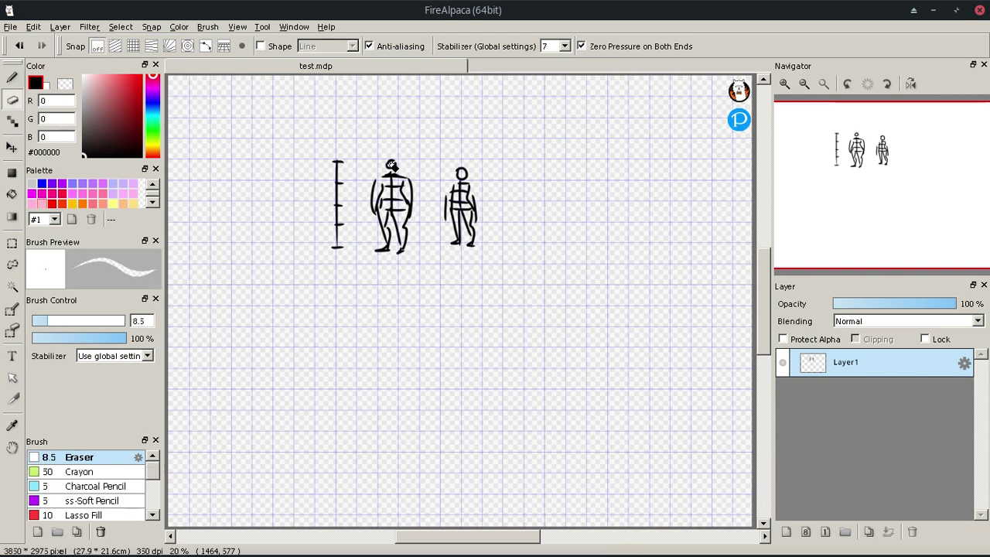
{"action": "mouse_move", "coordinate": [392, 167]}
{"action": "left_mouse_down"}
{"action": "mouse_move", "coordinate": [415, 159]}
{"action": "mouse_move", "coordinate": [386, 159]}
{"action": "mouse_move", "coordinate": [393, 162]}
{"action": "left_mouse_up"}
{"action": "key", "text": "b"}
{"action": "key", "text": "ctrl+z"}
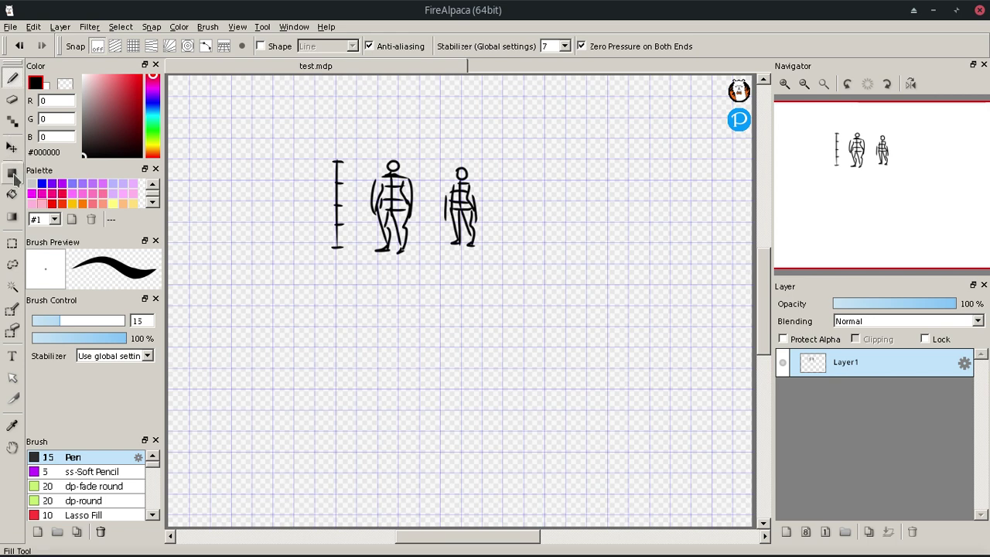
Step: Lasso the first figure, transform it to a slightly smaller size with its feet above the scale's base, and deselect
{"action": "left_click", "coordinate": [12, 265]}
{"action": "mouse_move", "coordinate": [362, 164]}
{"action": "left_mouse_down"}
{"action": "mouse_move", "coordinate": [427, 181]}
{"action": "mouse_move", "coordinate": [420, 267]}
{"action": "mouse_move", "coordinate": [360, 267]}
{"action": "mouse_move", "coordinate": [362, 165]}
{"action": "left_mouse_up"}
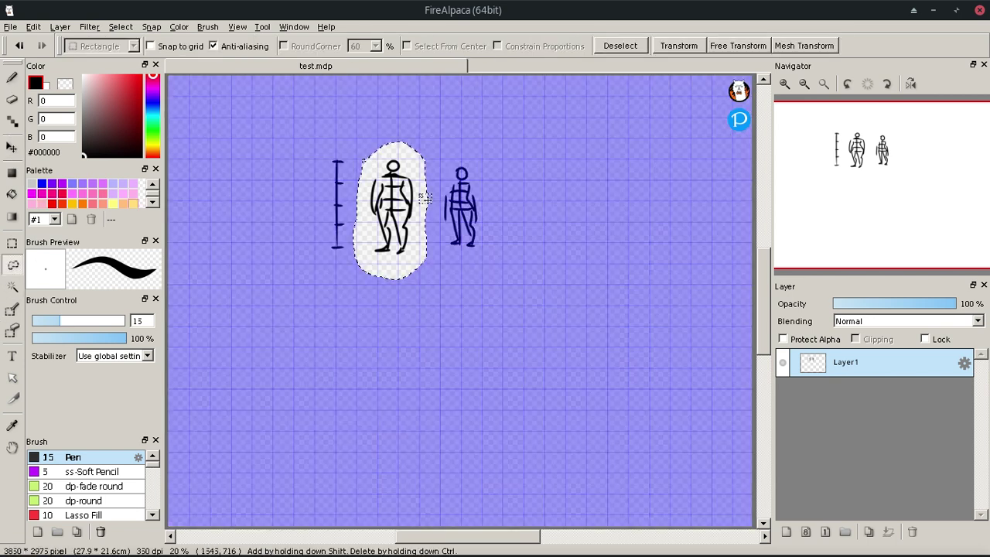
{"action": "key", "text": "ctrl+t"}
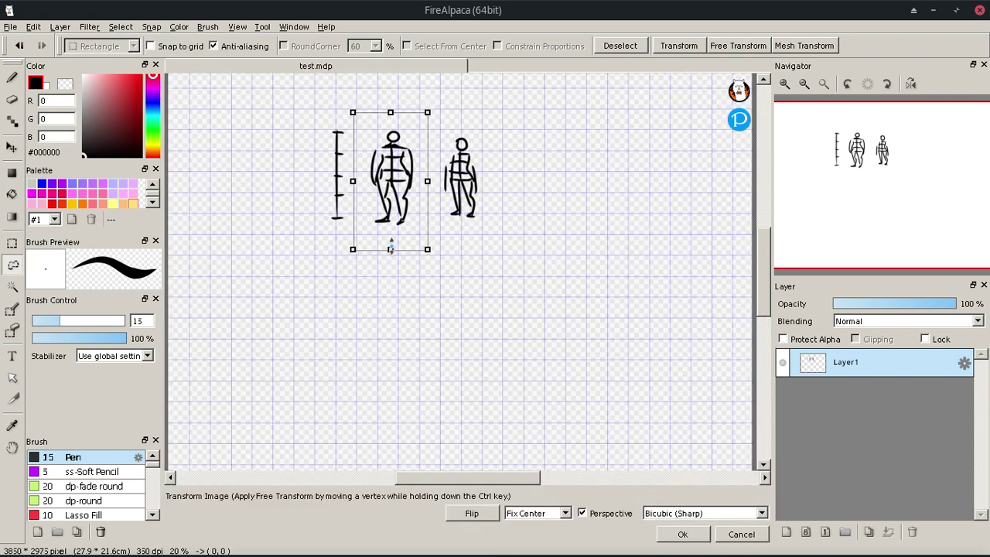
{"action": "left_click_drag", "start_coordinate": [390, 249], "coordinate": [389, 245]}
{"action": "left_click_drag", "start_coordinate": [398, 176], "coordinate": [426, 173]}
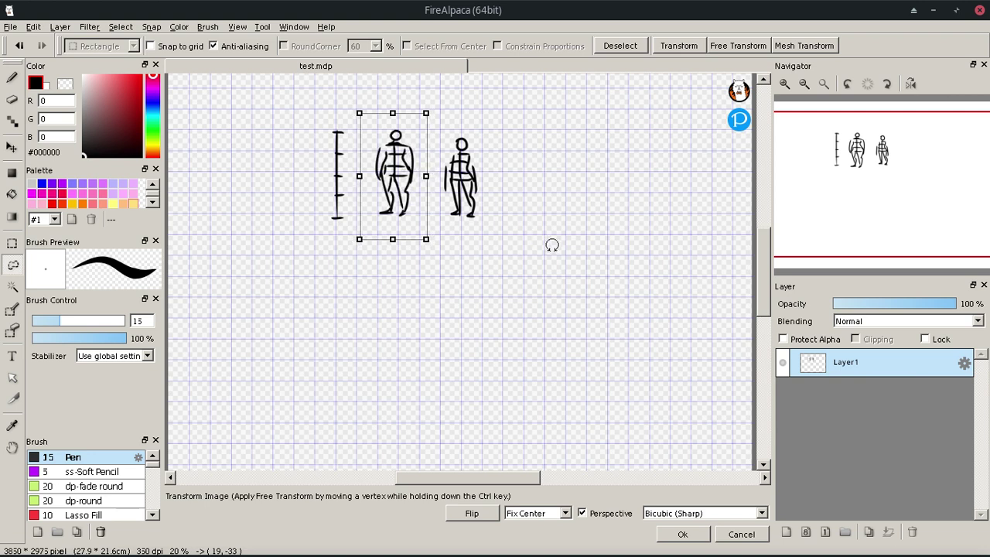
{"action": "key", "text": "Return"}
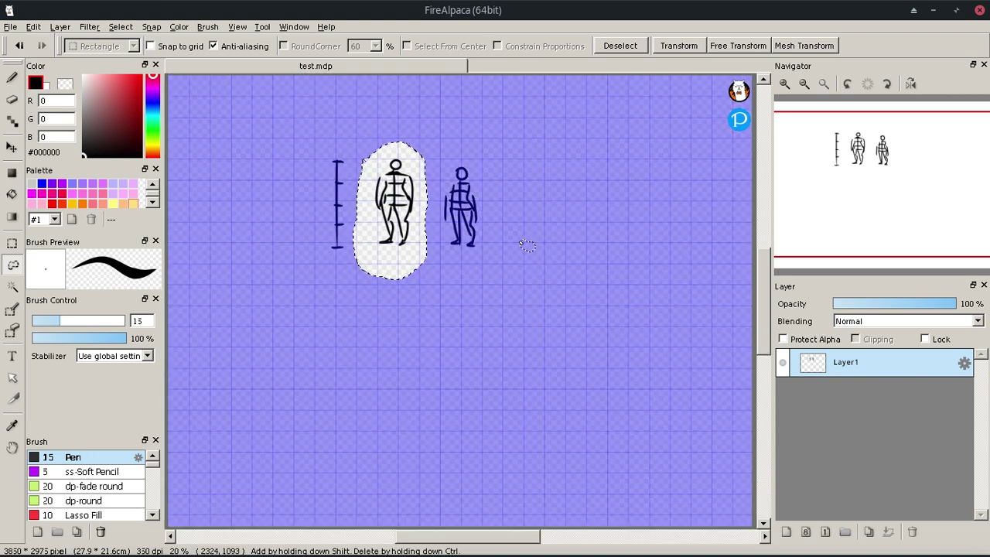
{"action": "key", "text": "ctrl+d"}
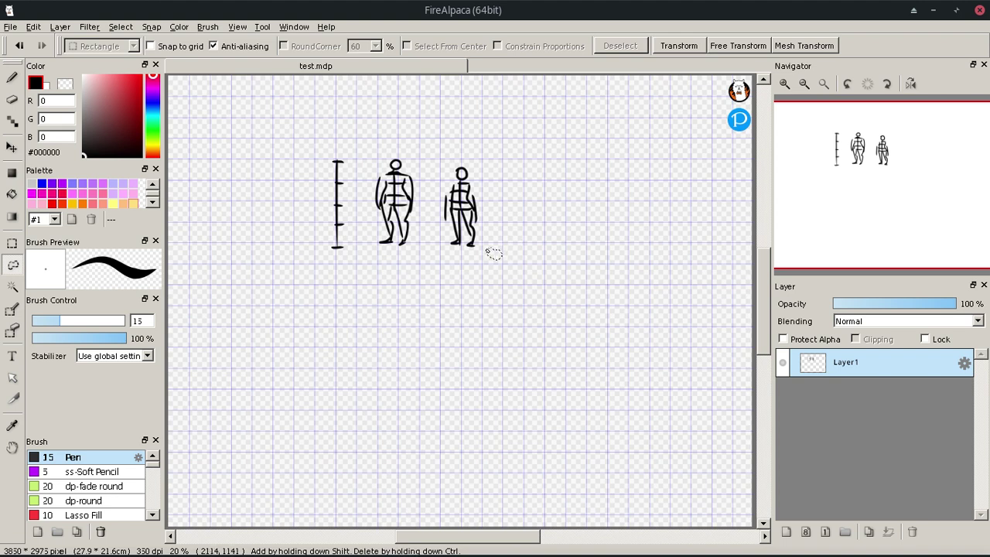
Step: With the Pen at 25% zoom, draw the sloping shoulders and one torso side of a third figure beside the second
{"action": "left_click", "coordinate": [12, 78]}
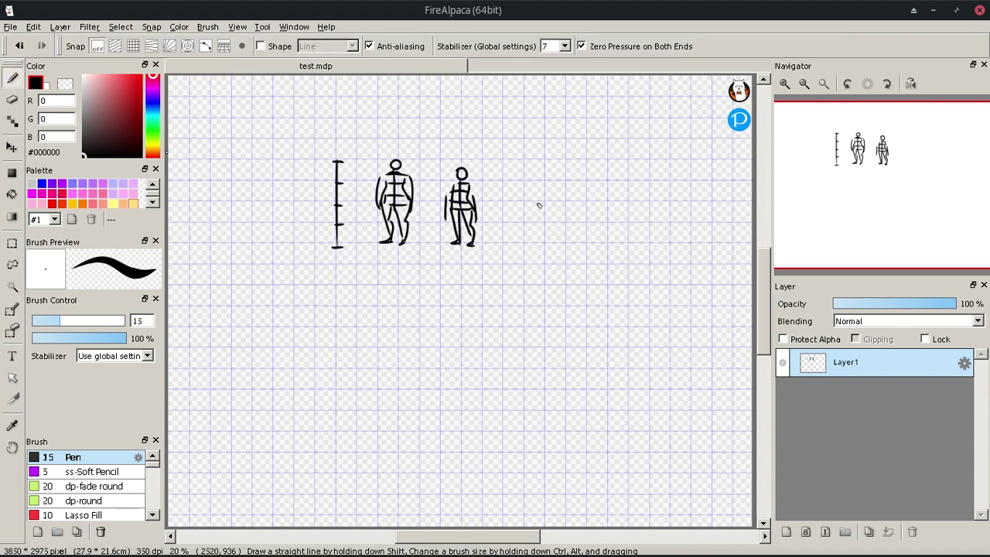
{"action": "left_click", "coordinate": [237, 27]}
{"action": "left_click", "coordinate": [249, 40]}
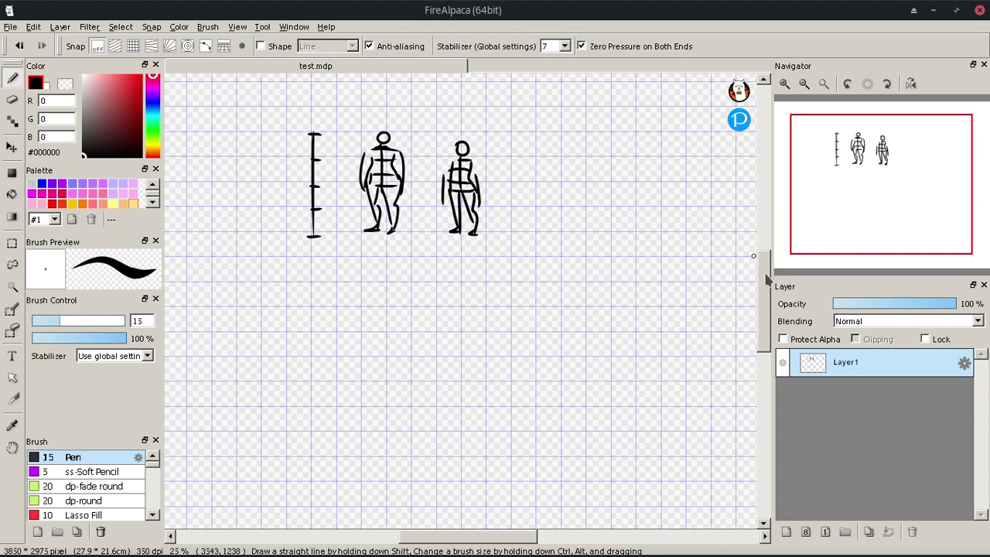
{"action": "left_click_drag", "start_coordinate": [764, 274], "coordinate": [764, 269]}
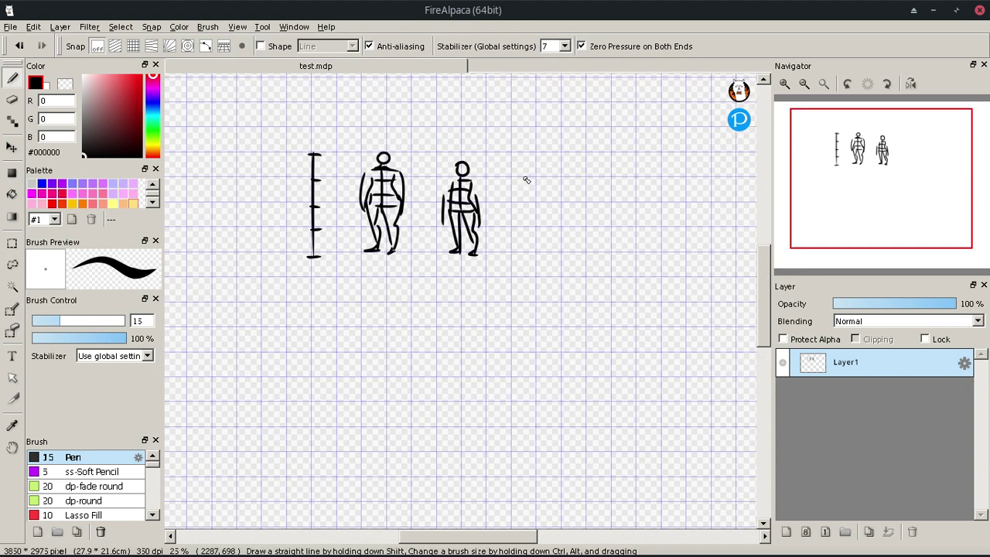
{"action": "mouse_move", "coordinate": [522, 176]}
{"action": "left_mouse_down"}
{"action": "mouse_move", "coordinate": [563, 175]}
{"action": "mouse_move", "coordinate": [551, 216]}
{"action": "left_mouse_up"}
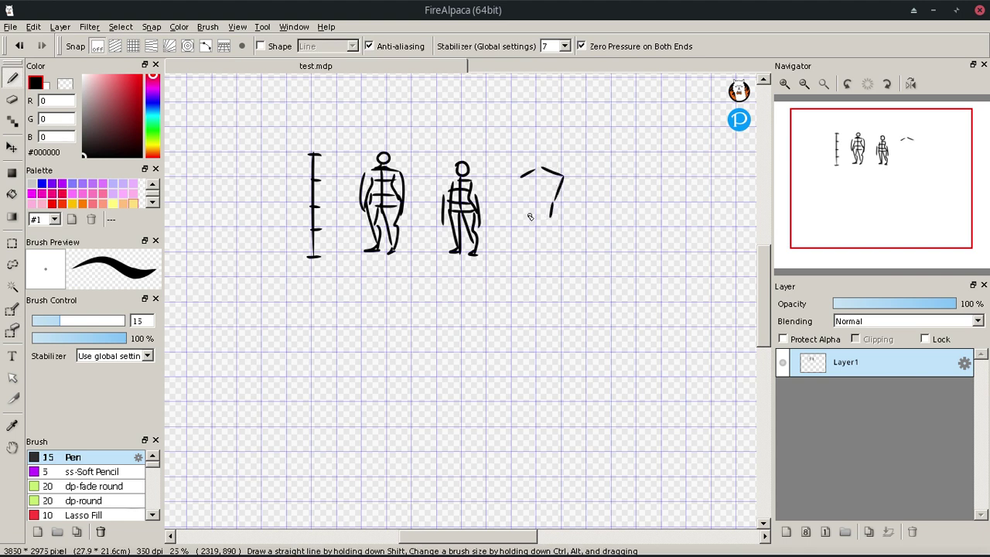
{"action": "left_click_drag", "start_coordinate": [520, 177], "coordinate": [528, 217]}
{"action": "mouse_move", "coordinate": [537, 169]}
{"action": "left_mouse_down"}
{"action": "mouse_move", "coordinate": [537, 218]}
{"action": "mouse_move", "coordinate": [550, 240]}
{"action": "left_mouse_up"}
{"action": "key", "text": "ctrl+z"}
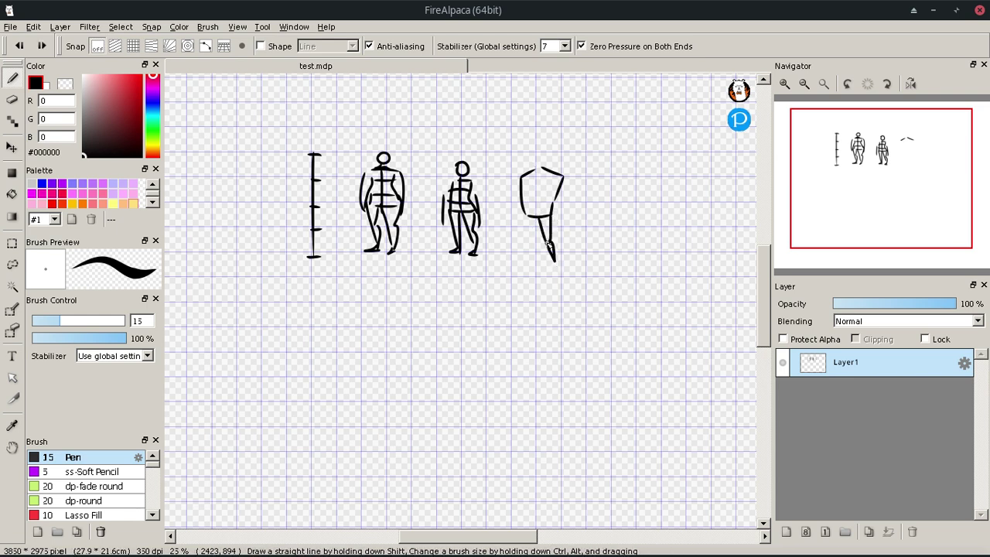
{"action": "key", "text": "ctrl+z"}
{"action": "key", "text": "ctrl+z"}
{"action": "key", "text": "ctrl+z"}
{"action": "key", "text": "ctrl+z"}
Step: Draw the third figure's hip line, remaining torso side and both legs with feet
{"action": "left_click_drag", "start_coordinate": [530, 209], "coordinate": [554, 207]}
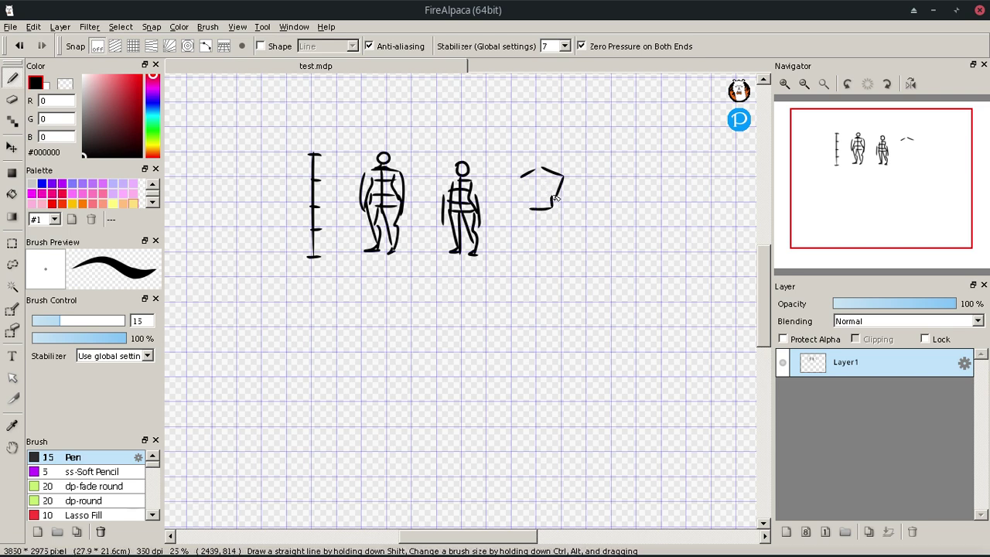
{"action": "left_click_drag", "start_coordinate": [526, 180], "coordinate": [532, 208]}
{"action": "key", "text": "ctrl+z"}
{"action": "left_click_drag", "start_coordinate": [552, 254], "coordinate": [553, 252]}
{"action": "mouse_move", "coordinate": [529, 210]}
{"action": "left_mouse_down"}
{"action": "mouse_move", "coordinate": [532, 249]}
{"action": "mouse_move", "coordinate": [522, 253]}
{"action": "left_mouse_up"}
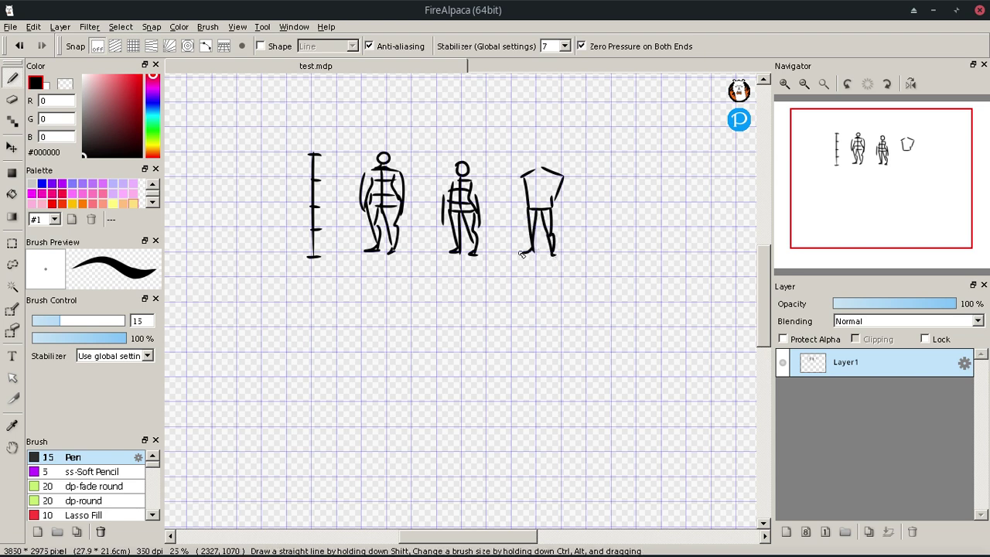
Step: Add curved, muscular arms and a round head to the third figure
{"action": "left_click_drag", "start_coordinate": [564, 176], "coordinate": [559, 215]}
{"action": "key", "text": "ctrl+z"}
{"action": "left_click_drag", "start_coordinate": [515, 178], "coordinate": [524, 209]}
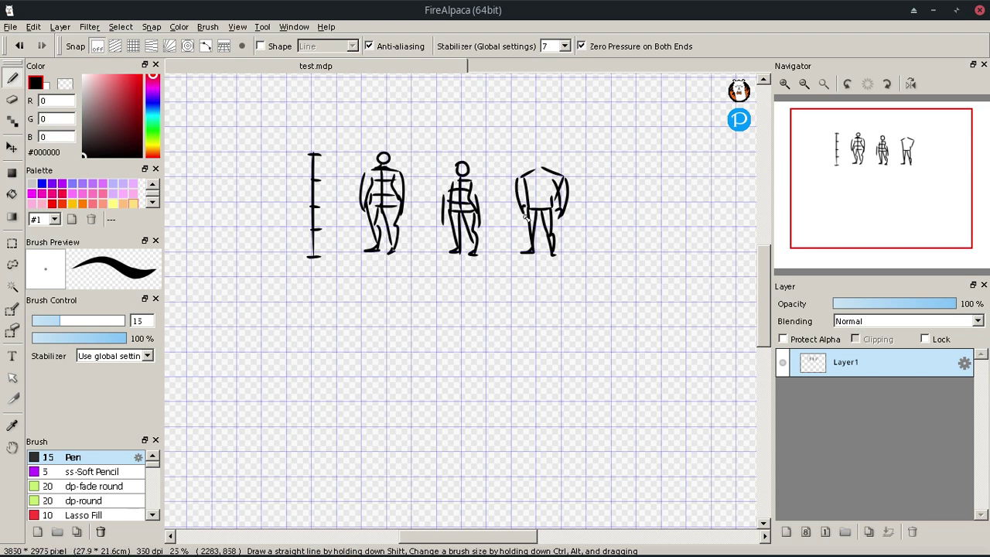
{"action": "left_click_drag", "start_coordinate": [532, 165], "coordinate": [545, 158]}
{"action": "key", "text": "ctrl+z"}
Step: Draw the chest line, vertical center line and waist line inside the third figure's torso
{"action": "left_click_drag", "start_coordinate": [526, 191], "coordinate": [560, 191]}
{"action": "key", "text": "ctrl+z"}
{"action": "key", "text": "ctrl+z"}
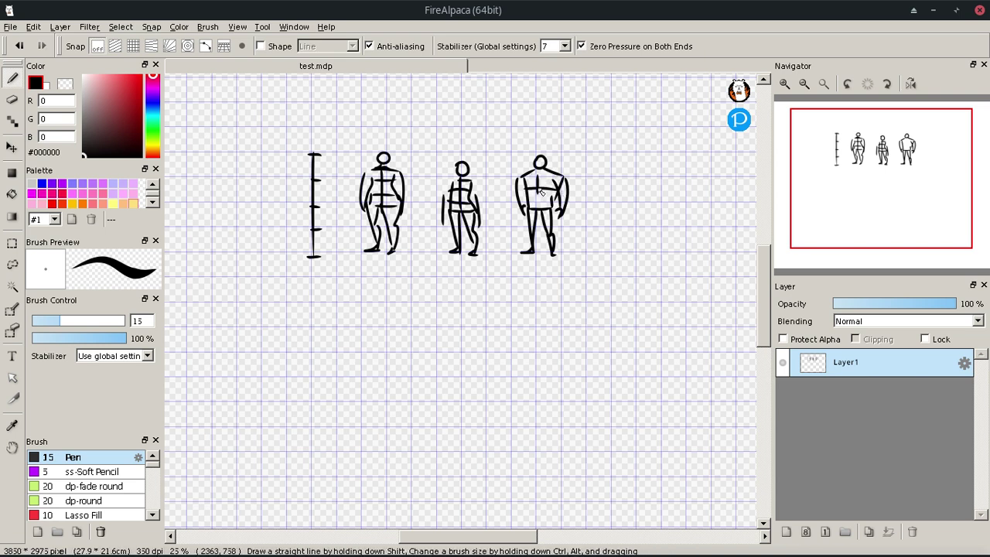
{"action": "key", "text": "ctrl+z"}
{"action": "left_click_drag", "start_coordinate": [529, 203], "coordinate": [553, 202]}
{"action": "key", "text": "ctrl+z"}
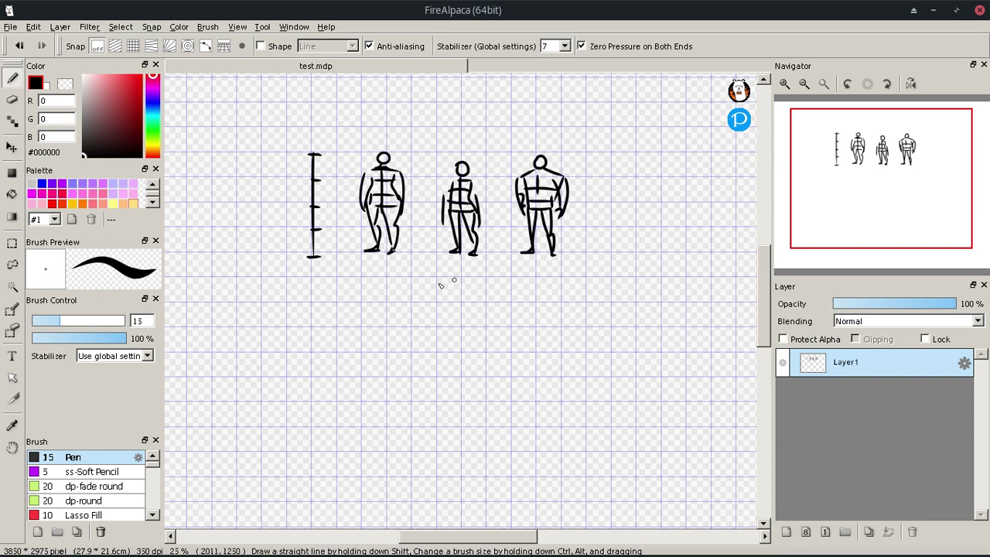
Step: Erase the second figure's head and redraw it smaller with the Pen
{"action": "left_click_drag", "start_coordinate": [456, 539], "coordinate": [468, 539]}
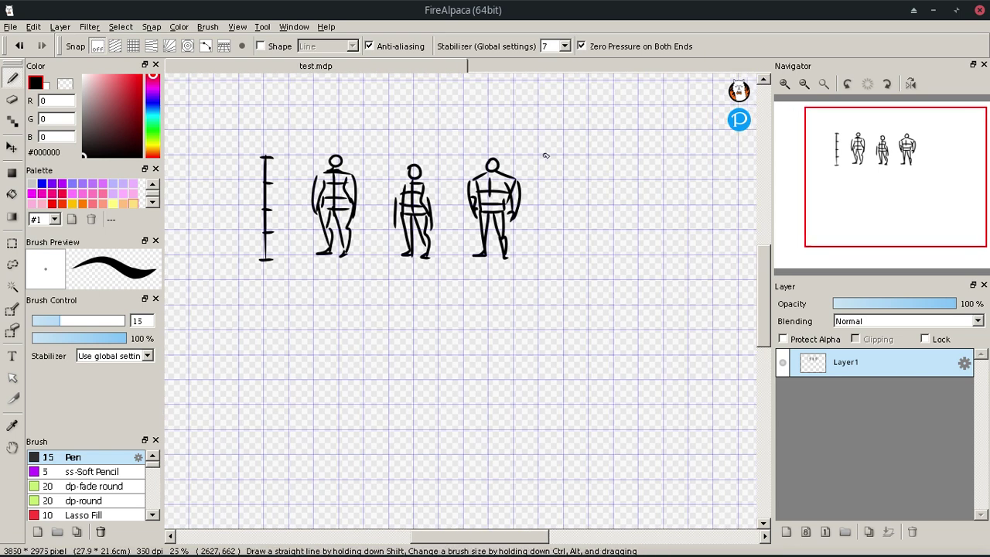
{"action": "left_click", "coordinate": [11, 99]}
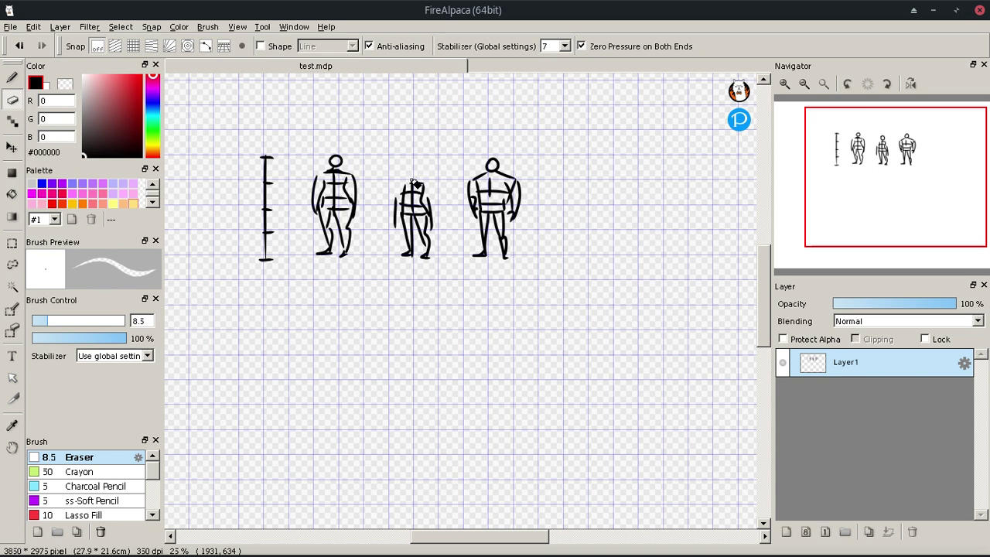
{"action": "left_click", "coordinate": [12, 77]}
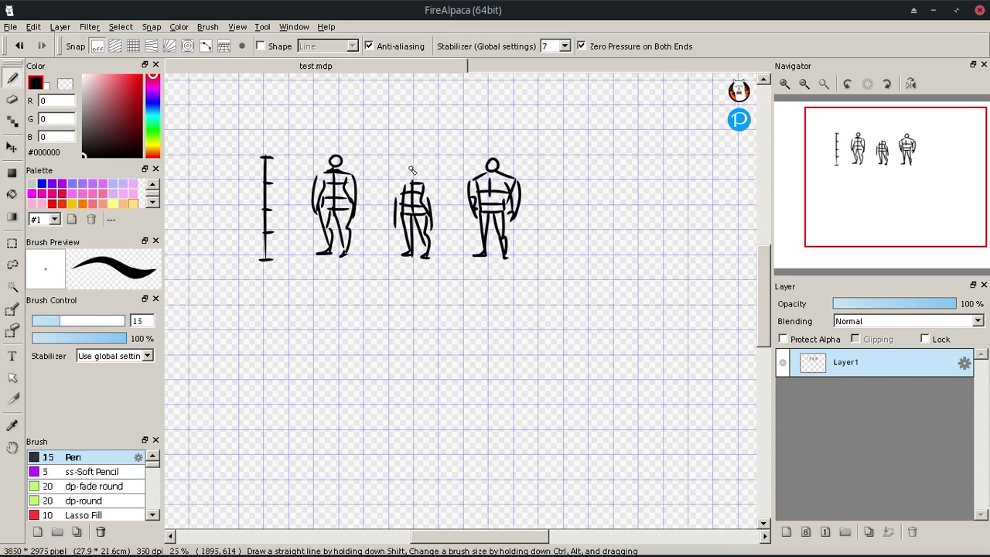
{"action": "key", "text": "ctrl+z"}
Step: Sketch the shoulders, tapered ribcage and flared hips of a fourth figure beside the third one, redrawing rejected strokes
{"action": "mouse_move", "coordinate": [571, 181]}
{"action": "left_mouse_down"}
{"action": "mouse_move", "coordinate": [577, 188]}
{"action": "mouse_move", "coordinate": [552, 188]}
{"action": "left_mouse_up"}
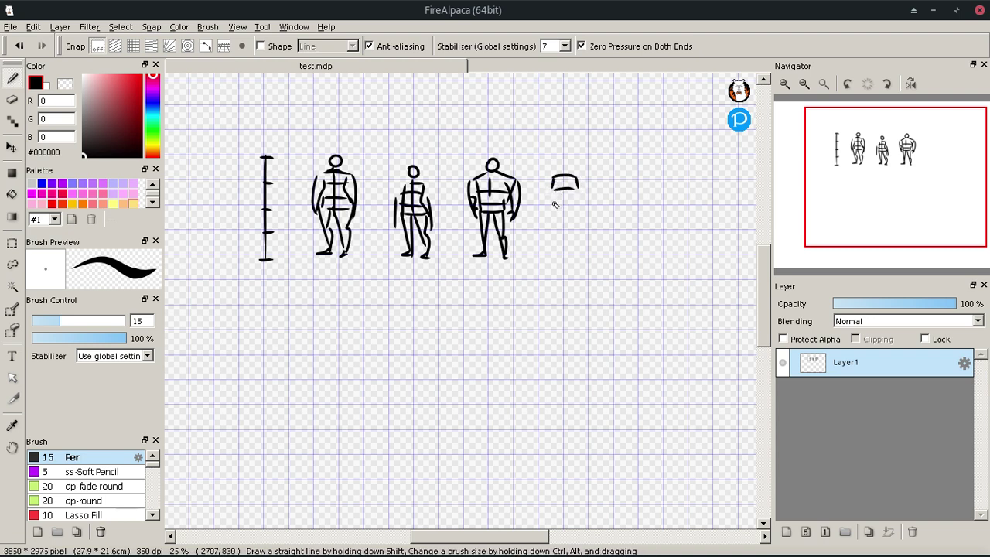
{"action": "left_click_drag", "start_coordinate": [549, 212], "coordinate": [551, 204]}
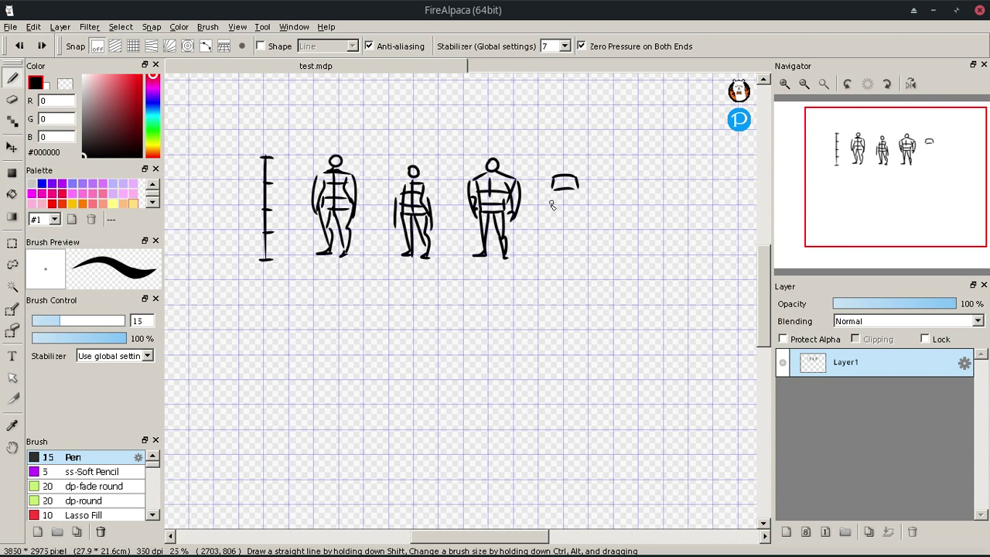
{"action": "key", "text": "ctrl+z"}
{"action": "key", "text": "ctrl+z"}
{"action": "key", "text": "ctrl+z"}
{"action": "key", "text": "ctrl+z"}
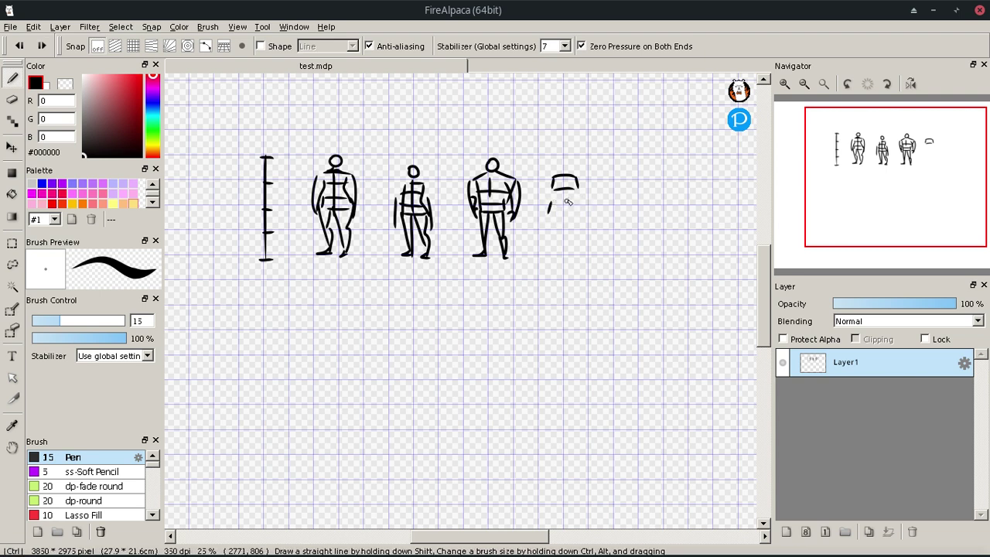
{"action": "mouse_move", "coordinate": [555, 177]}
{"action": "left_mouse_down"}
{"action": "mouse_move", "coordinate": [554, 188]}
{"action": "mouse_move", "coordinate": [576, 189]}
{"action": "mouse_move", "coordinate": [554, 213]}
{"action": "mouse_move", "coordinate": [573, 204]}
{"action": "mouse_move", "coordinate": [578, 217]}
{"action": "left_mouse_up"}
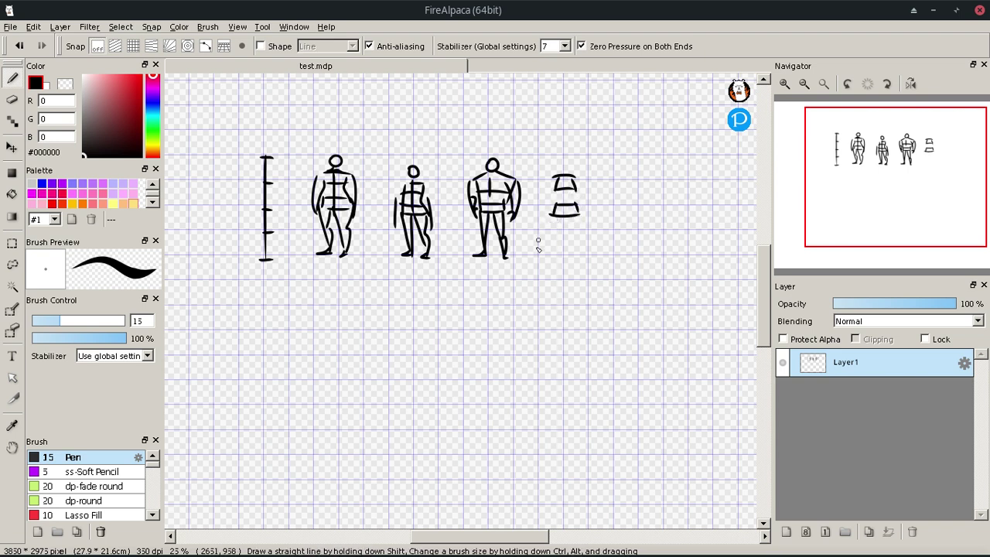
{"action": "mouse_move", "coordinate": [557, 216]}
{"action": "left_mouse_down"}
{"action": "mouse_move", "coordinate": [551, 259]}
{"action": "mouse_move", "coordinate": [559, 259]}
{"action": "left_mouse_up"}
{"action": "key", "text": "ctrl+z"}
{"action": "left_click_drag", "start_coordinate": [569, 218], "coordinate": [587, 258]}
{"action": "key", "text": "ctrl+z"}
{"action": "key", "text": "ctrl+z"}
{"action": "left_click_drag", "start_coordinate": [577, 212], "coordinate": [580, 238]}
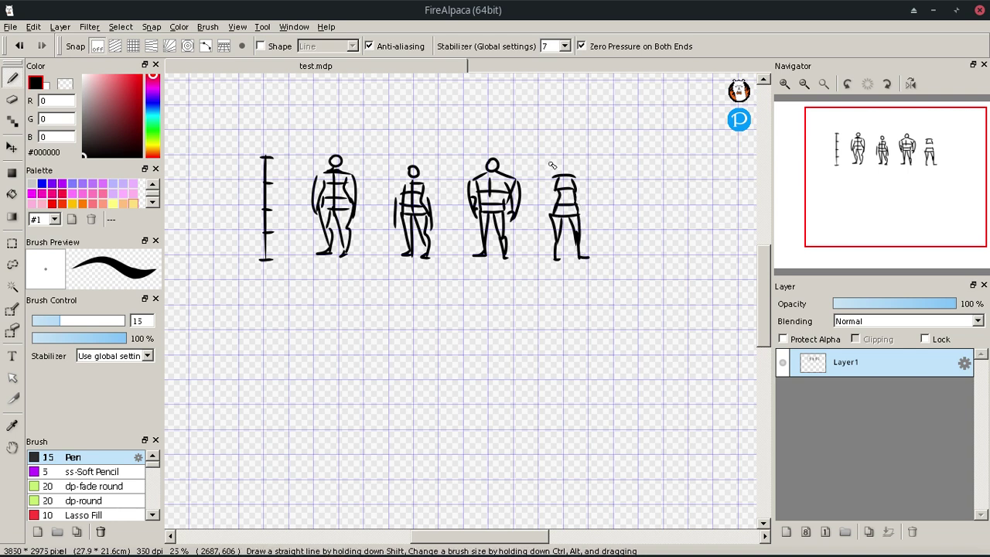
{"action": "key", "text": "ctrl+z"}
{"action": "key", "text": "ctrl+z"}
{"action": "key", "text": "ctrl+z"}
{"action": "key", "text": "ctrl+z"}
{"action": "key", "text": "ctrl+z"}
{"action": "key", "text": "ctrl+z"}
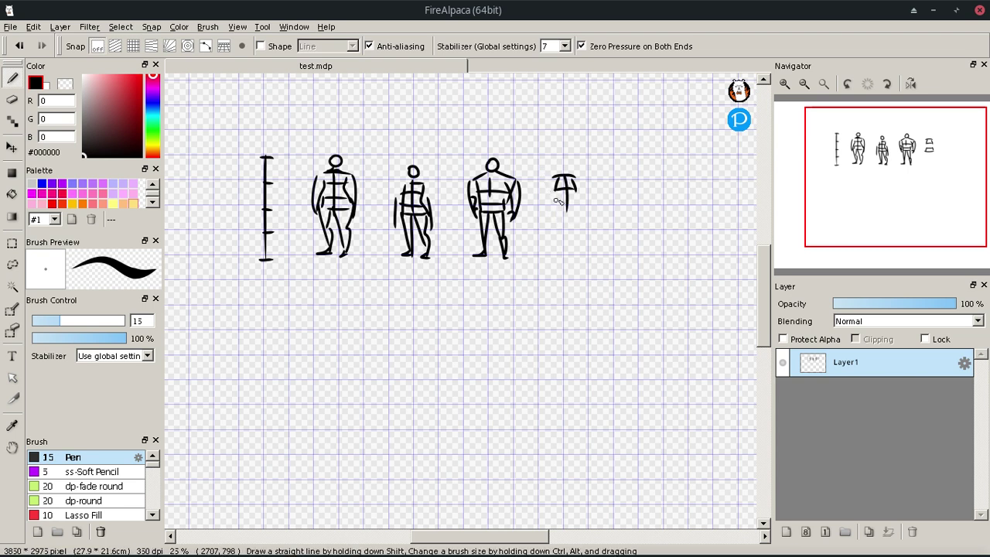
{"action": "mouse_move", "coordinate": [562, 199]}
{"action": "left_mouse_down"}
{"action": "mouse_move", "coordinate": [552, 212]}
{"action": "mouse_move", "coordinate": [579, 209]}
{"action": "mouse_move", "coordinate": [555, 247]}
{"action": "left_mouse_up"}
{"action": "key", "text": "ctrl+z"}
{"action": "left_click_drag", "start_coordinate": [553, 203], "coordinate": [557, 256]}
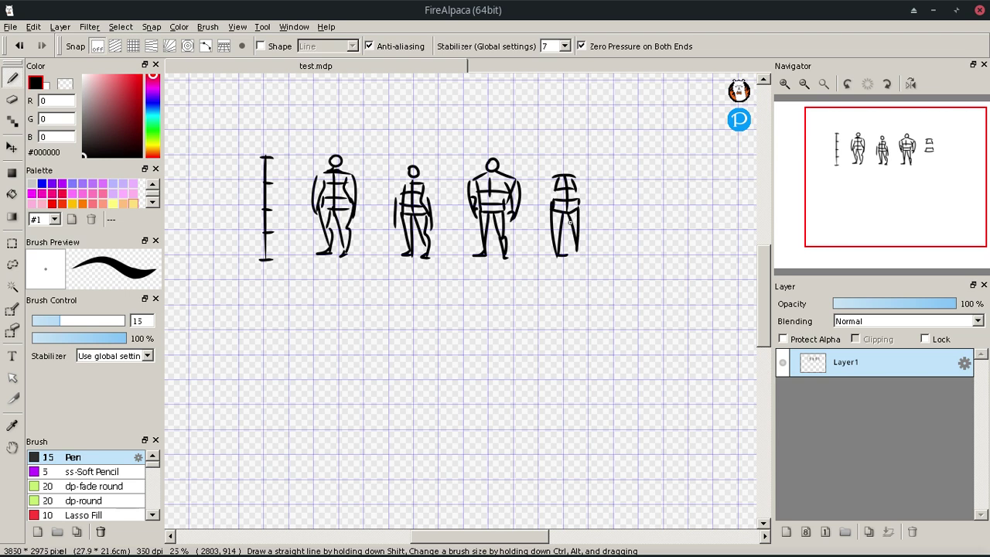
{"action": "key", "text": "ctrl+z"}
{"action": "key", "text": "ctrl+z"}
{"action": "key", "text": "ctrl+z"}
{"action": "key", "text": "ctrl+z"}
Step: Draw the fourth figure's legs in a wide stance, one bent and one stretched outward, with feet, redrawing rejected strokes
{"action": "mouse_move", "coordinate": [563, 213]}
{"action": "left_mouse_down"}
{"action": "mouse_move", "coordinate": [551, 256]}
{"action": "mouse_move", "coordinate": [555, 228]}
{"action": "left_mouse_up"}
{"action": "left_click_drag", "start_coordinate": [552, 262], "coordinate": [562, 258]}
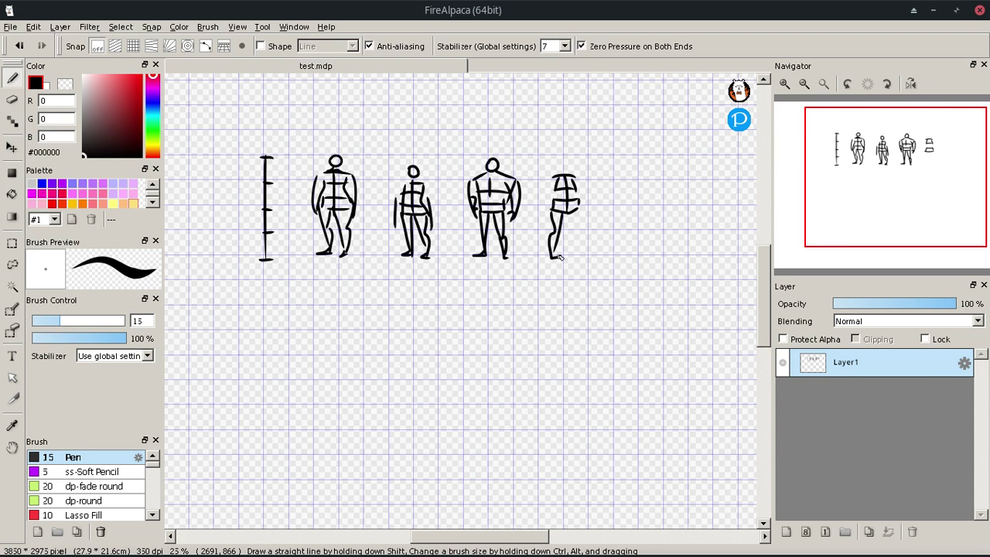
{"action": "left_click_drag", "start_coordinate": [580, 210], "coordinate": [584, 258]}
{"action": "key", "text": "ctrl+z"}
{"action": "key", "text": "ctrl+z"}
{"action": "left_click_drag", "start_coordinate": [574, 207], "coordinate": [591, 260]}
{"action": "key", "text": "ctrl+z"}
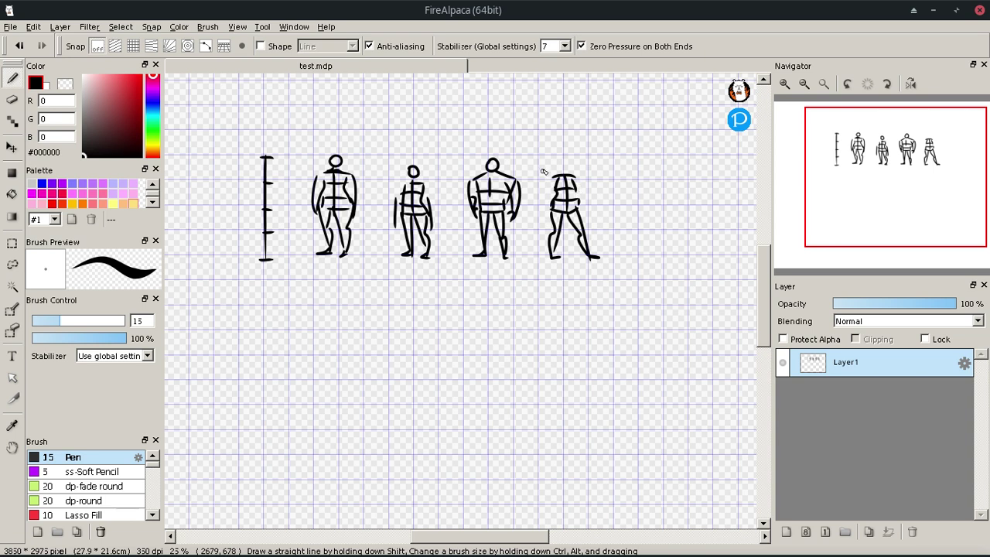
Step: Add slightly curved arms and a round head to the fourth figure
{"action": "left_click_drag", "start_coordinate": [552, 177], "coordinate": [549, 212]}
{"action": "key", "text": "ctrl+z"}
{"action": "left_click_drag", "start_coordinate": [551, 179], "coordinate": [548, 212]}
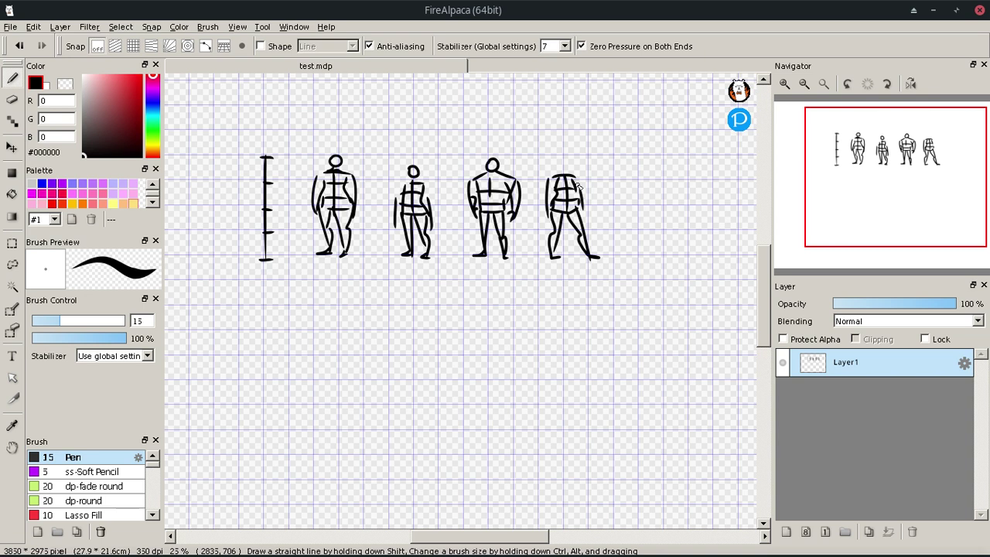
{"action": "left_click_drag", "start_coordinate": [561, 169], "coordinate": [568, 159]}
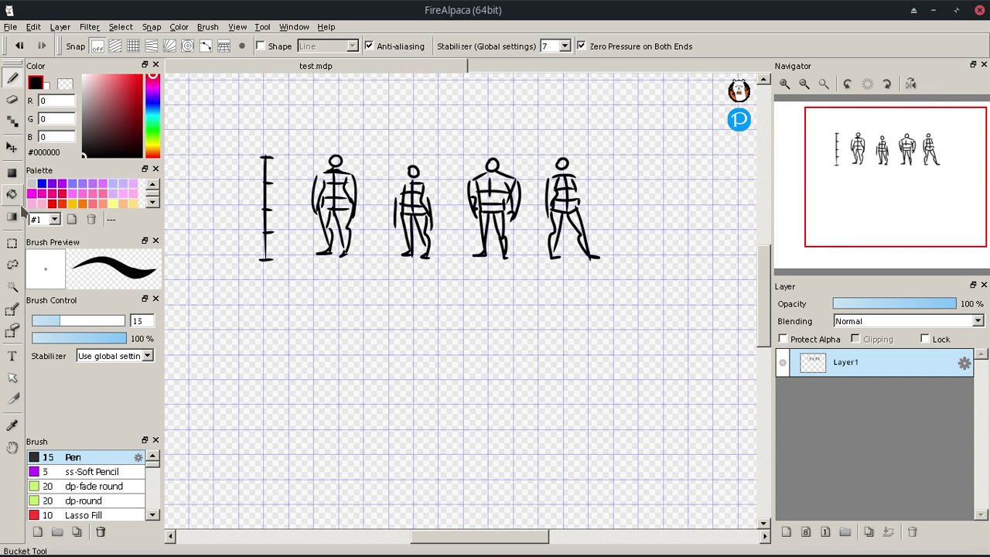
Step: Select the third and fourth figures with a rectangle, enlarge them to over twice their size, move them below the lineup, and deselect
{"action": "left_click", "coordinate": [12, 246]}
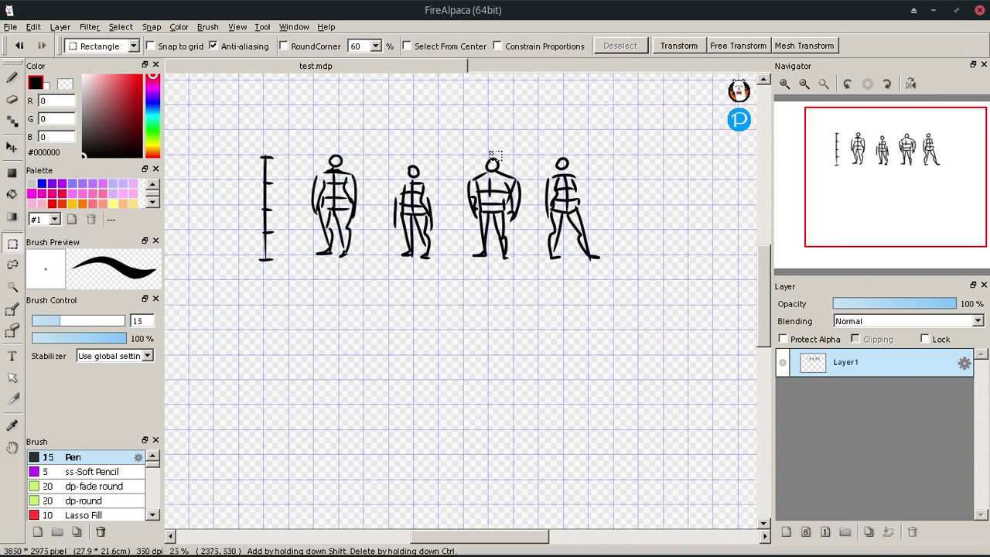
{"action": "left_click_drag", "start_coordinate": [455, 131], "coordinate": [641, 280]}
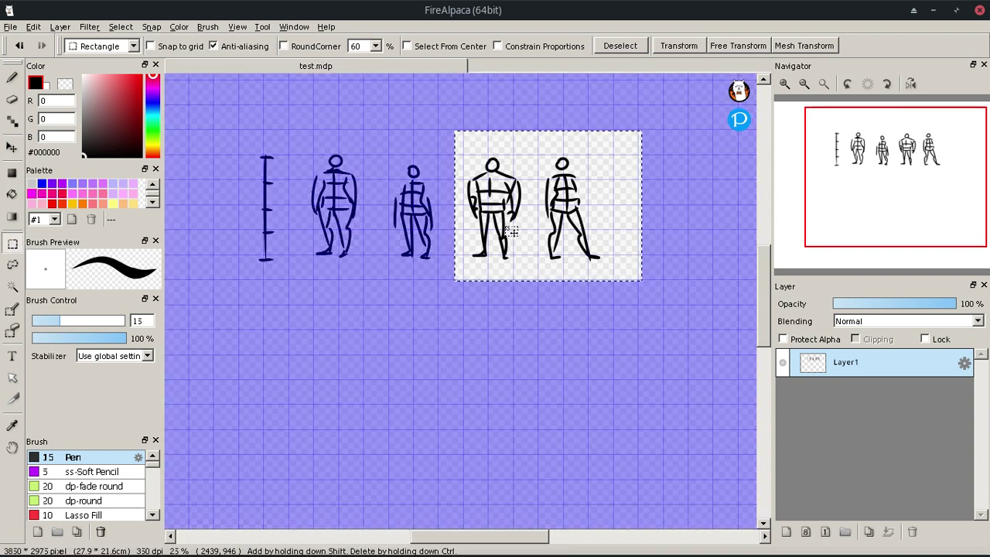
{"action": "key", "text": "ctrl+t"}
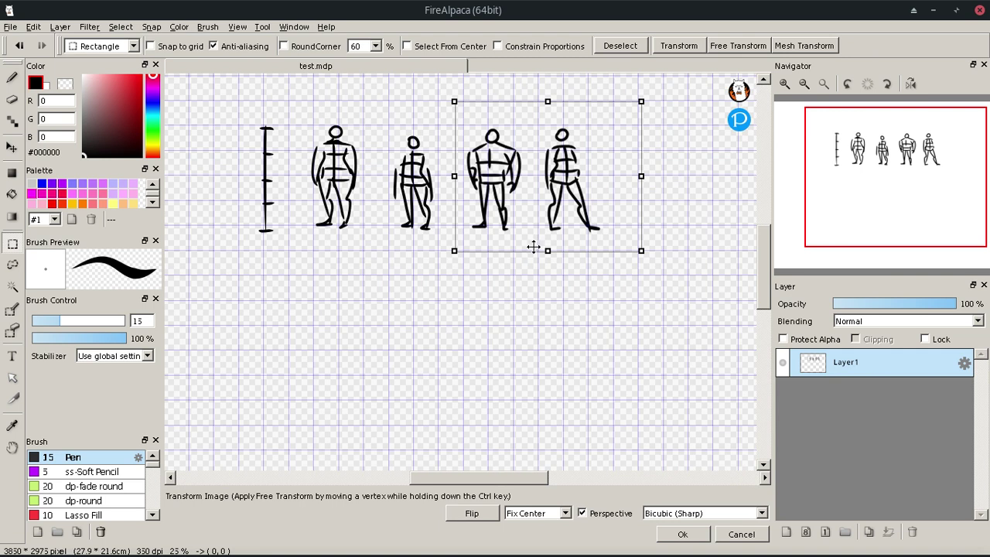
{"action": "left_click_drag", "start_coordinate": [643, 250], "coordinate": [701, 300]}
{"action": "left_click_drag", "start_coordinate": [531, 198], "coordinate": [528, 186]}
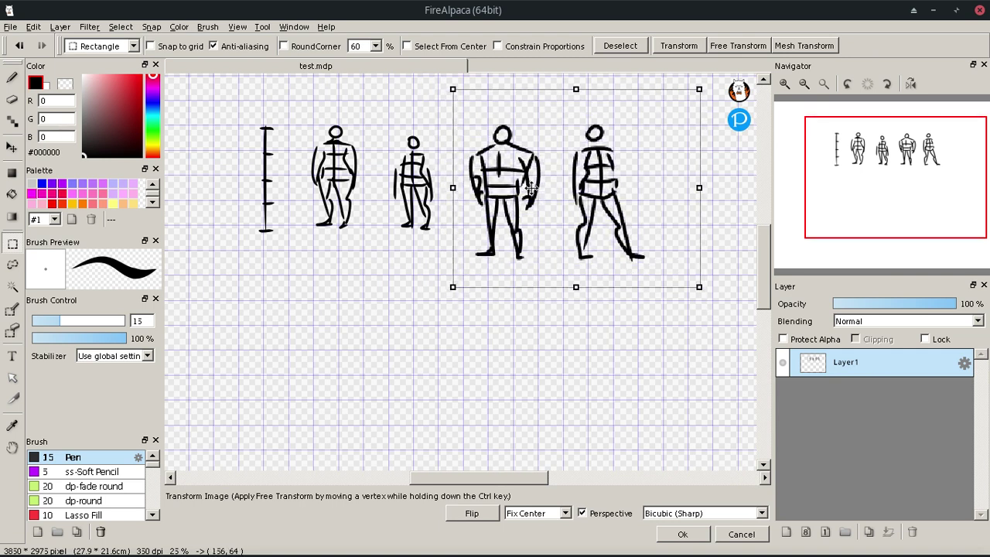
{"action": "left_click_drag", "start_coordinate": [700, 286], "coordinate": [735, 349]}
{"action": "left_click_drag", "start_coordinate": [550, 200], "coordinate": [628, 336]}
{"action": "left_click_drag", "start_coordinate": [475, 177], "coordinate": [431, 143]}
{"action": "left_click_drag", "start_coordinate": [520, 478], "coordinate": [528, 478]}
{"action": "left_click_drag", "start_coordinate": [562, 325], "coordinate": [528, 328]}
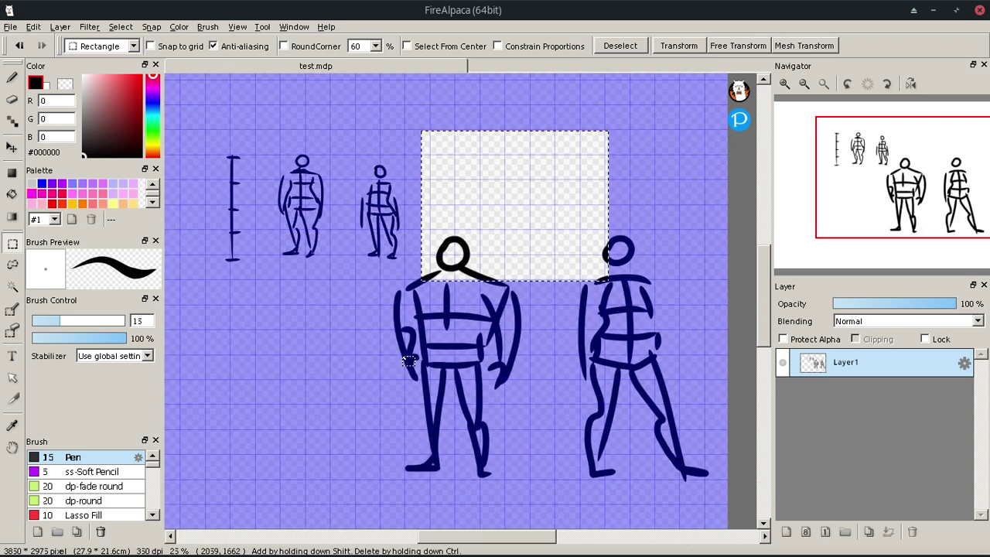
{"action": "left_click", "coordinate": [379, 325]}
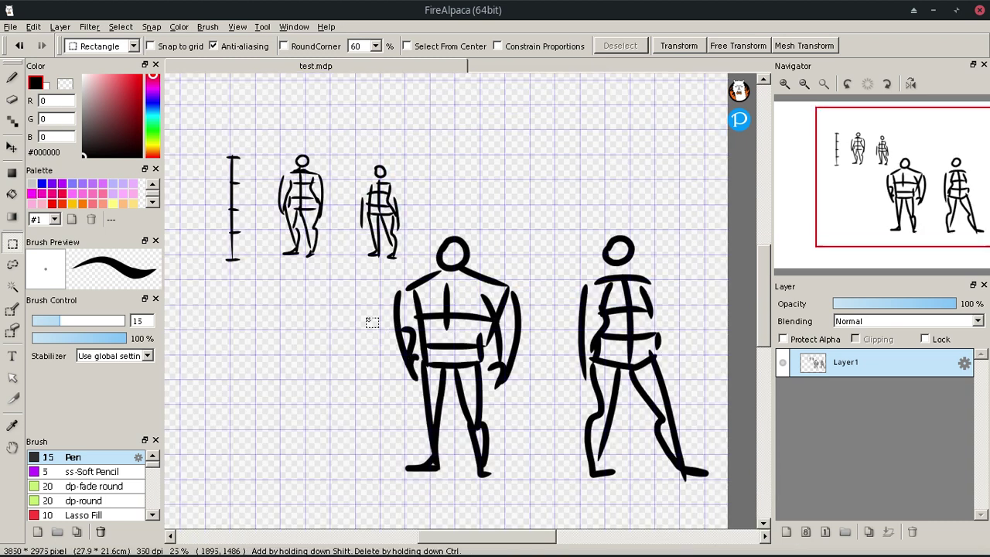
Step: Lower the sketch layer's opacity to 25% and add a new layer above it
{"action": "left_click", "coordinate": [9, 76]}
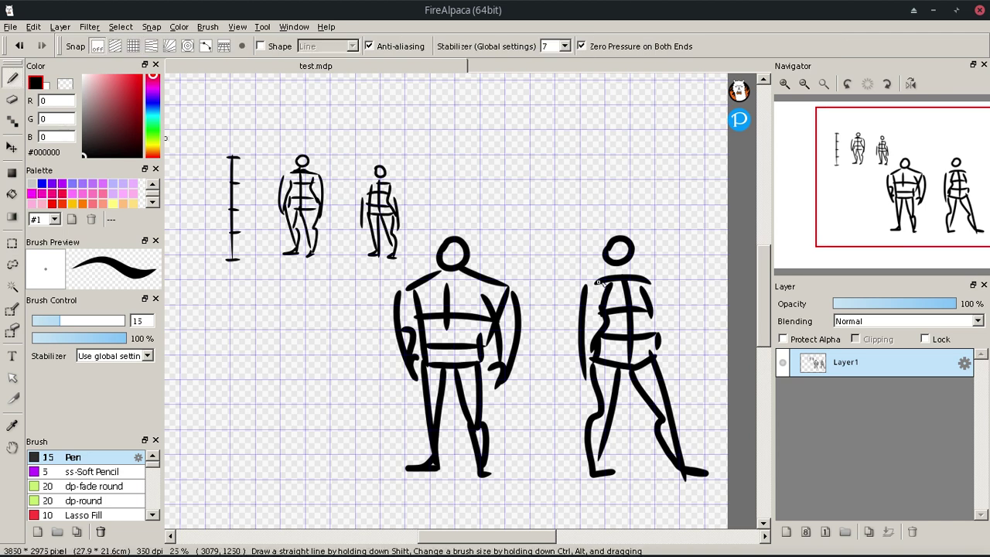
{"action": "left_click_drag", "start_coordinate": [884, 310], "coordinate": [865, 308]}
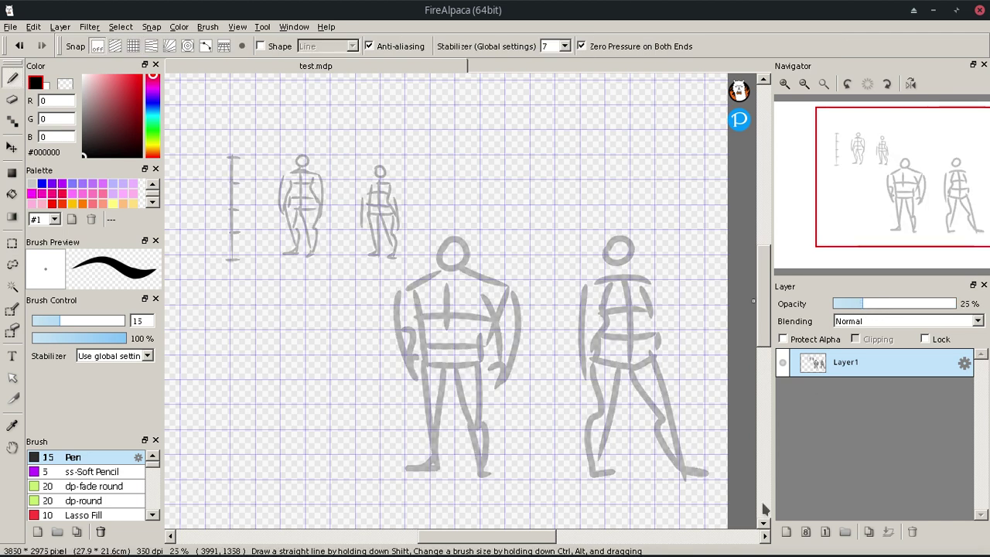
{"action": "left_click", "coordinate": [788, 531]}
{"action": "left_click", "coordinate": [843, 391]}
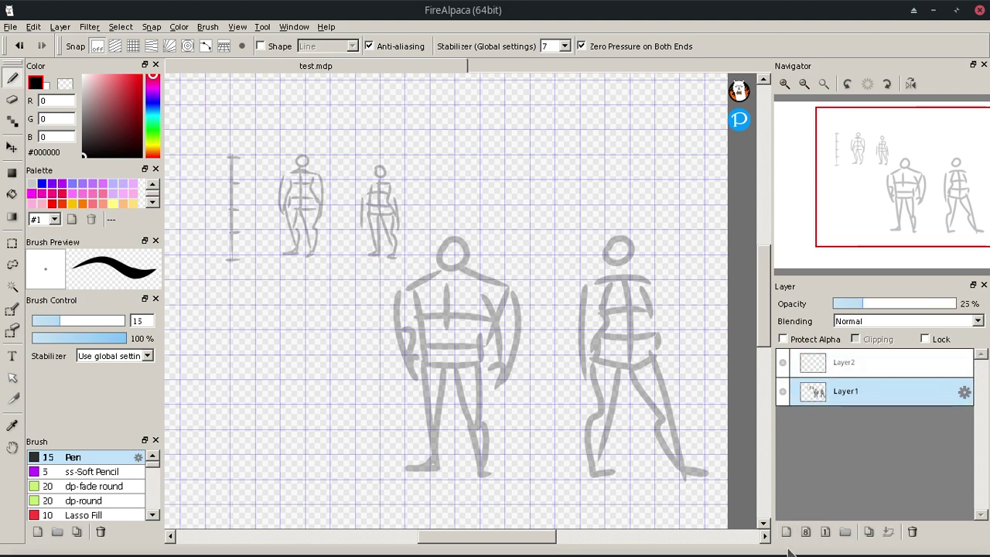
Step: Add another layer, place it below the sketch layer, and rename it BG
{"action": "left_click", "coordinate": [788, 532]}
{"action": "left_click_drag", "start_coordinate": [851, 394], "coordinate": [852, 426]}
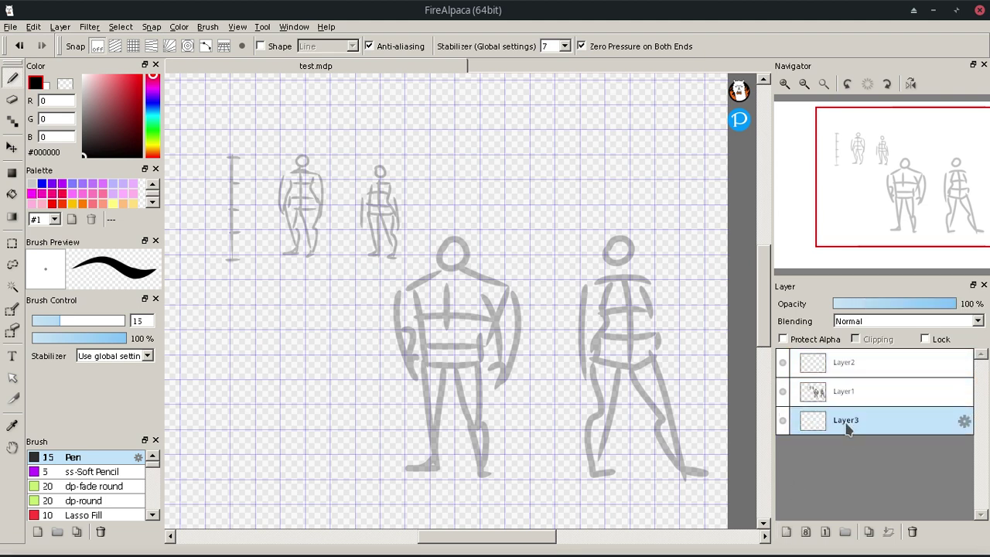
{"action": "double_click", "coordinate": [845, 423]}
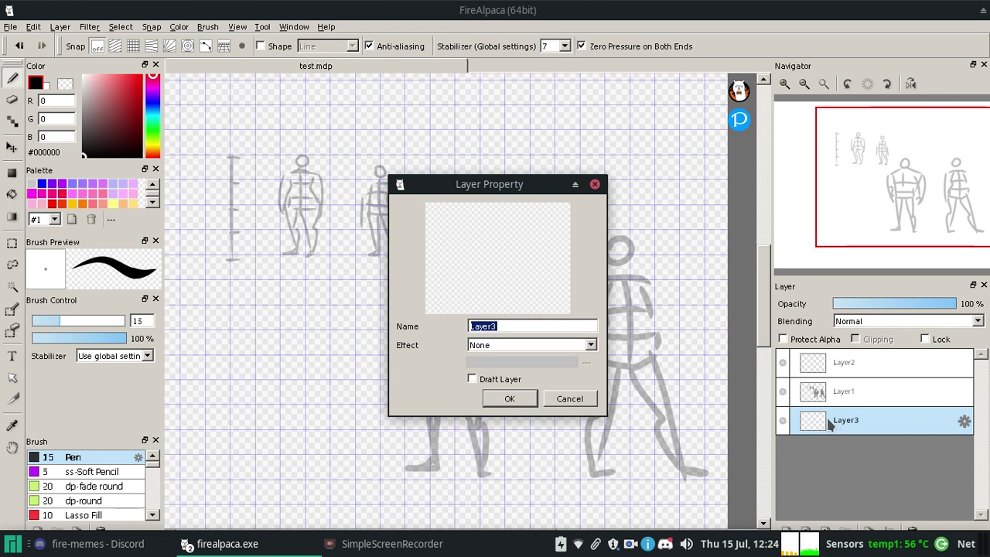
{"action": "type", "text": "BG"}
{"action": "left_click", "coordinate": [515, 403]}
Step: Fill the BG layer with white using the Bucket tool while the other layers are hidden, and show them again
{"action": "left_click", "coordinate": [781, 391]}
{"action": "left_click", "coordinate": [782, 362]}
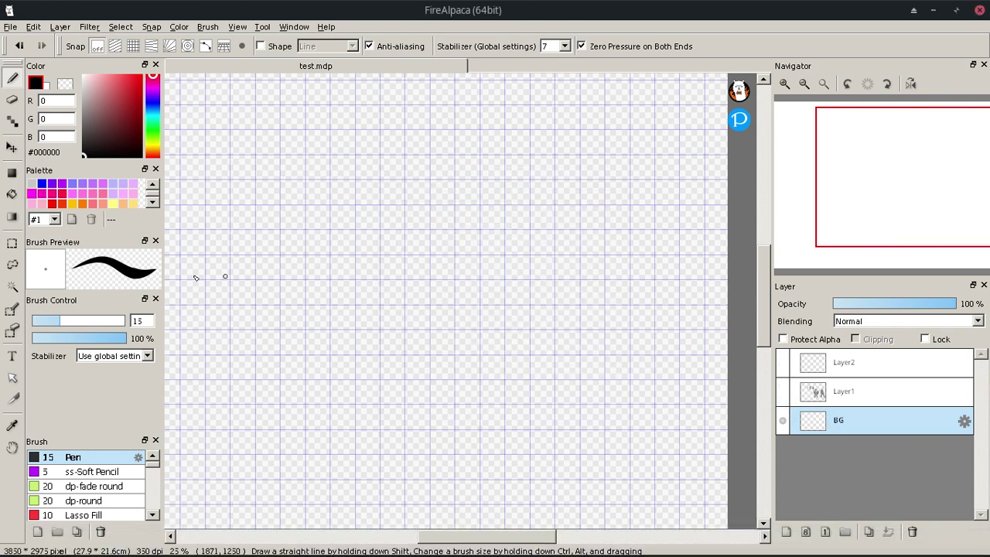
{"action": "key", "text": "x"}
{"action": "left_click", "coordinate": [11, 194]}
{"action": "left_click", "coordinate": [783, 391]}
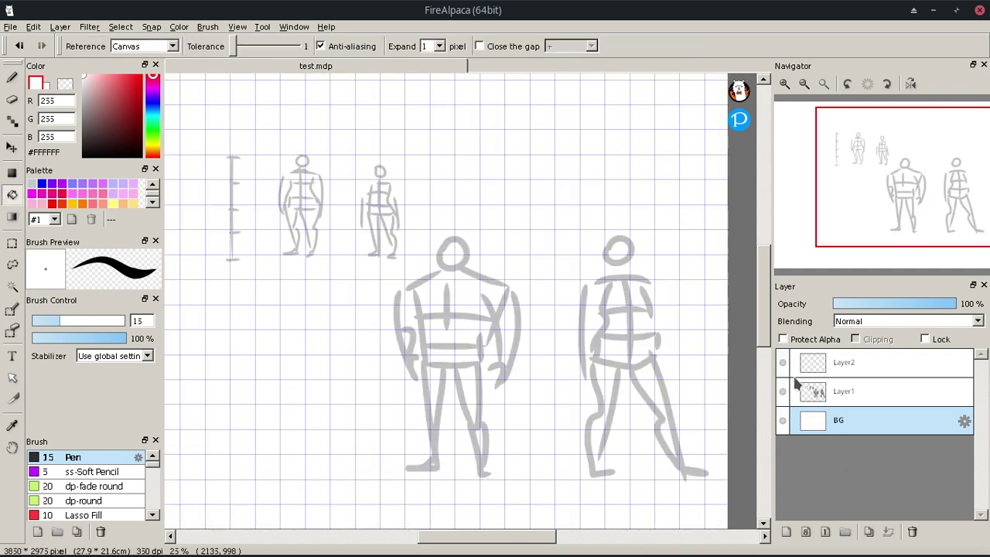
Step: Make Layer2 active with the black Pen, make a test scribble, and undo it
{"action": "left_click", "coordinate": [790, 356]}
{"action": "key", "text": "b"}
{"action": "key", "text": "x"}
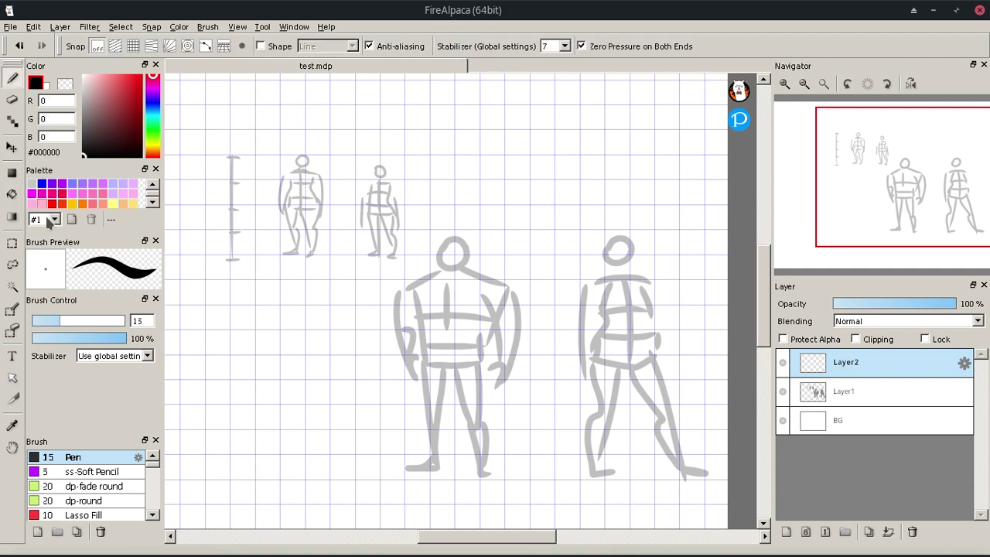
{"action": "mouse_move", "coordinate": [269, 360]}
{"action": "left_mouse_down"}
{"action": "mouse_move", "coordinate": [271, 423]}
{"action": "mouse_move", "coordinate": [341, 417]}
{"action": "left_mouse_up"}
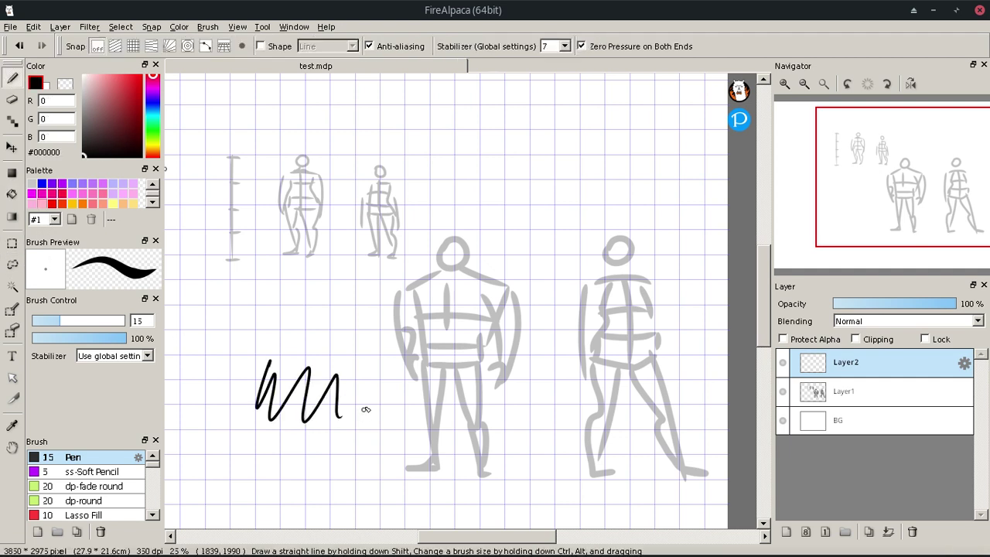
{"action": "key", "text": "ctrl+z"}
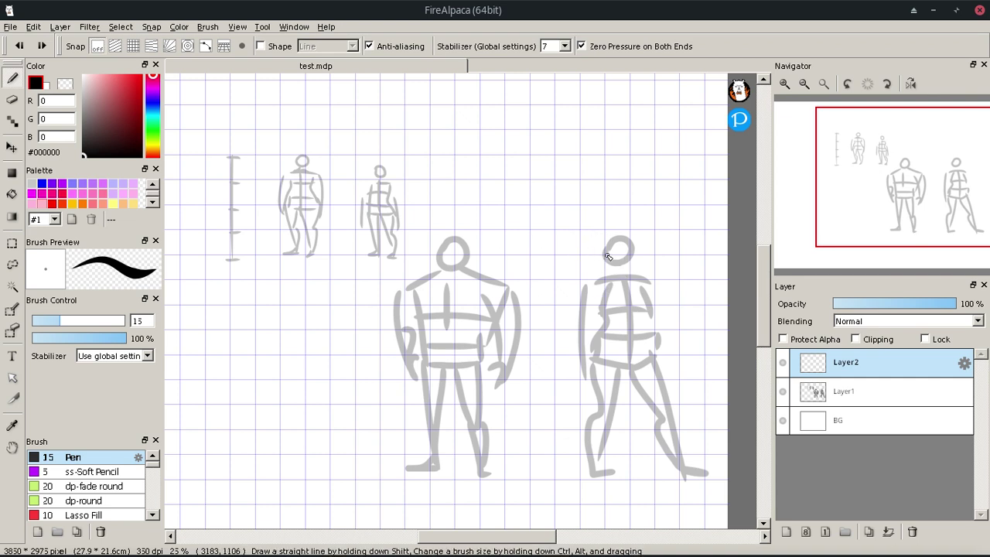
Step: Draw a pointed shark head with a mouth, eye and back fin over the enlarged fourth figure
{"action": "mouse_move", "coordinate": [598, 283]}
{"action": "left_mouse_down"}
{"action": "mouse_move", "coordinate": [639, 198]}
{"action": "mouse_move", "coordinate": [660, 285]}
{"action": "left_mouse_up"}
{"action": "key", "text": "ctrl+z"}
{"action": "left_click_drag", "start_coordinate": [633, 208], "coordinate": [655, 279]}
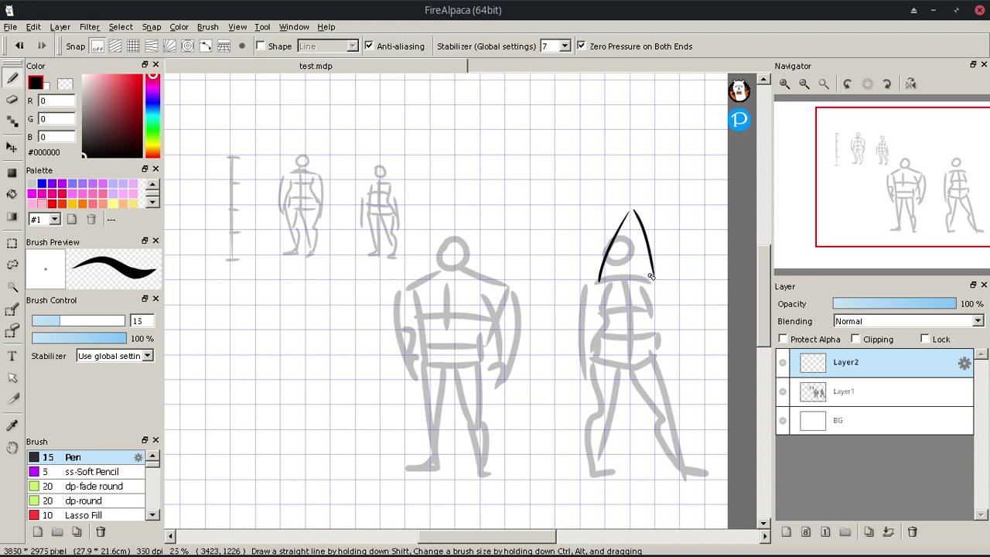
{"action": "key", "text": "ctrl+z"}
{"action": "left_click_drag", "start_coordinate": [630, 211], "coordinate": [653, 275]}
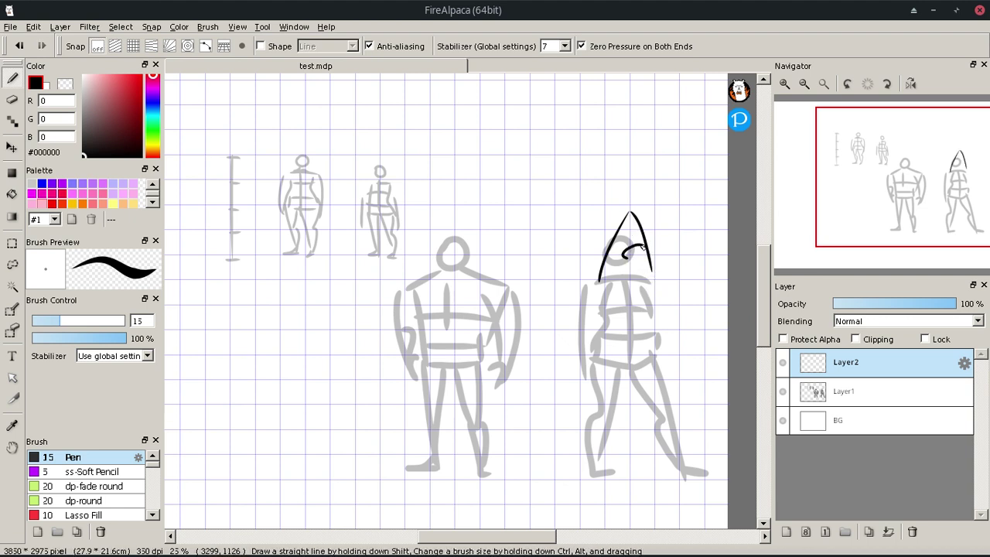
{"action": "left_click_drag", "start_coordinate": [618, 245], "coordinate": [618, 242]}
Step: Outline the shark character's waist and hips over the sketch and add a V-shaped line across the pelvis
{"action": "left_click_drag", "start_coordinate": [606, 319], "coordinate": [596, 358]}
{"action": "key", "text": "ctrl+z"}
{"action": "left_click_drag", "start_coordinate": [604, 316], "coordinate": [589, 354]}
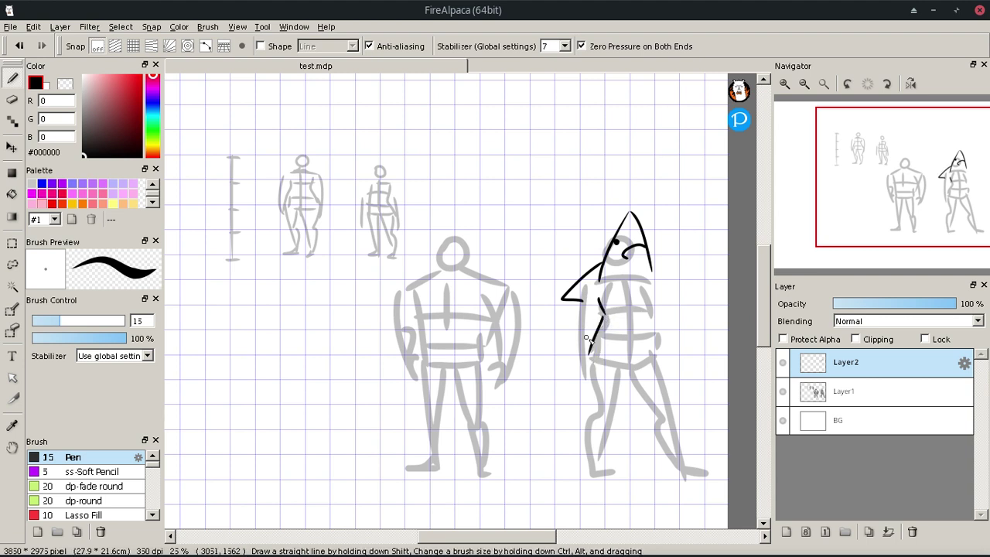
{"action": "key", "text": "ctrl+z"}
{"action": "mouse_move", "coordinate": [593, 356]}
{"action": "left_mouse_down"}
{"action": "mouse_move", "coordinate": [607, 328]}
{"action": "mouse_move", "coordinate": [655, 345]}
{"action": "left_mouse_up"}
{"action": "key", "text": "ctrl+z"}
{"action": "left_click_drag", "start_coordinate": [652, 310], "coordinate": [656, 325]}
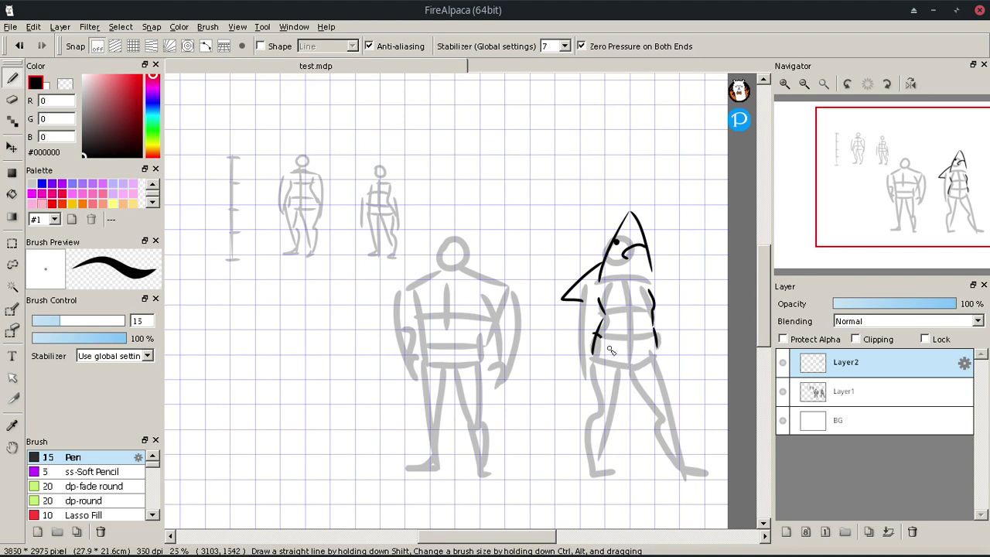
{"action": "mouse_move", "coordinate": [603, 341]}
{"action": "left_mouse_down"}
{"action": "mouse_move", "coordinate": [628, 372]}
{"action": "mouse_move", "coordinate": [656, 331]}
{"action": "left_mouse_up"}
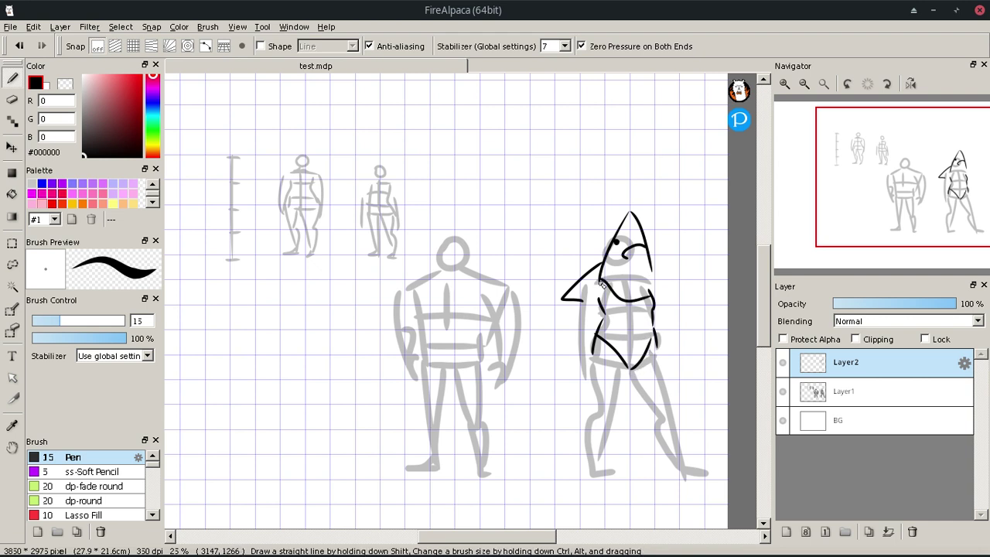
{"action": "left_click_drag", "start_coordinate": [600, 283], "coordinate": [653, 291]}
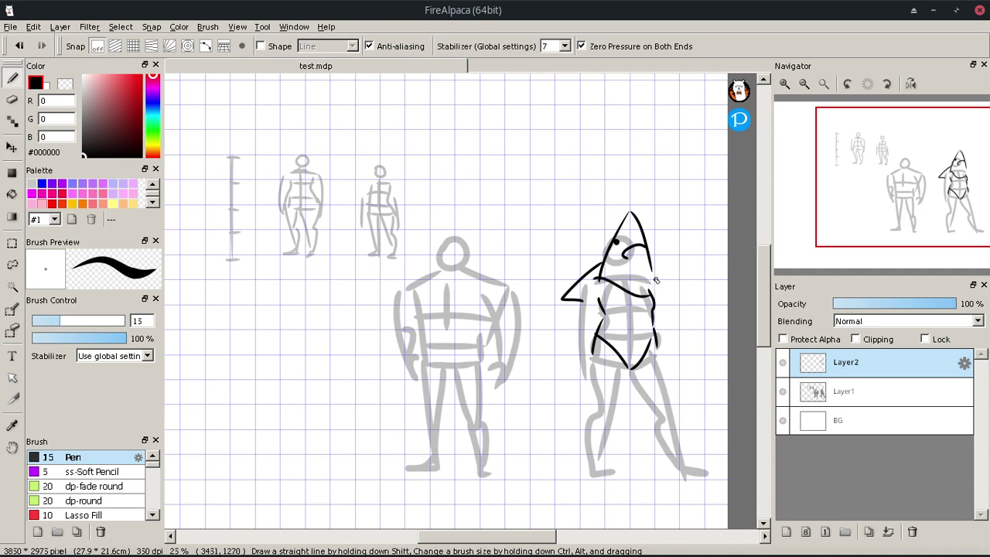
{"action": "key", "text": "ctrl+z"}
{"action": "key", "text": "ctrl+z"}
{"action": "key", "text": "ctrl+z"}
{"action": "left_click_drag", "start_coordinate": [587, 285], "coordinate": [600, 300]}
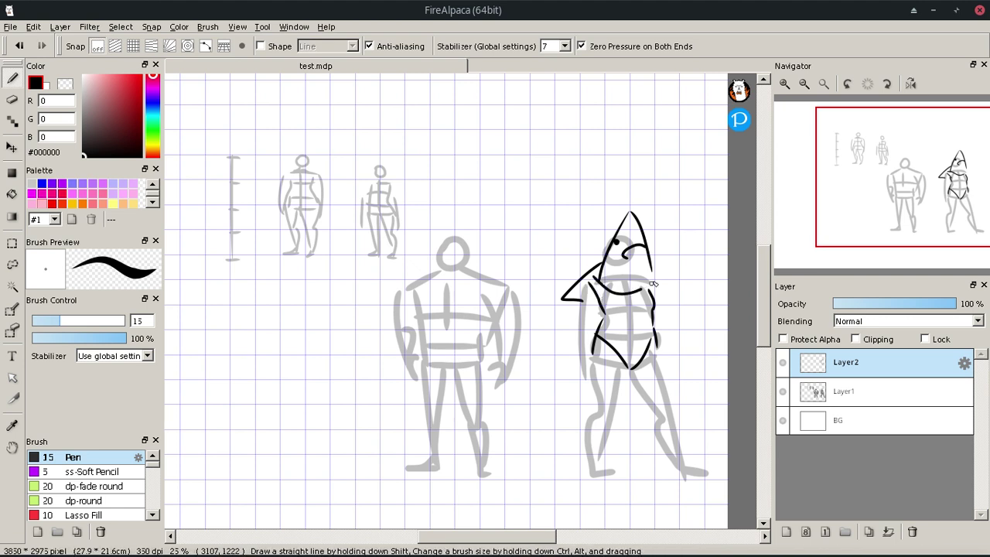
{"action": "left_click_drag", "start_coordinate": [595, 291], "coordinate": [648, 286]}
{"action": "key", "text": "ctrl+z"}
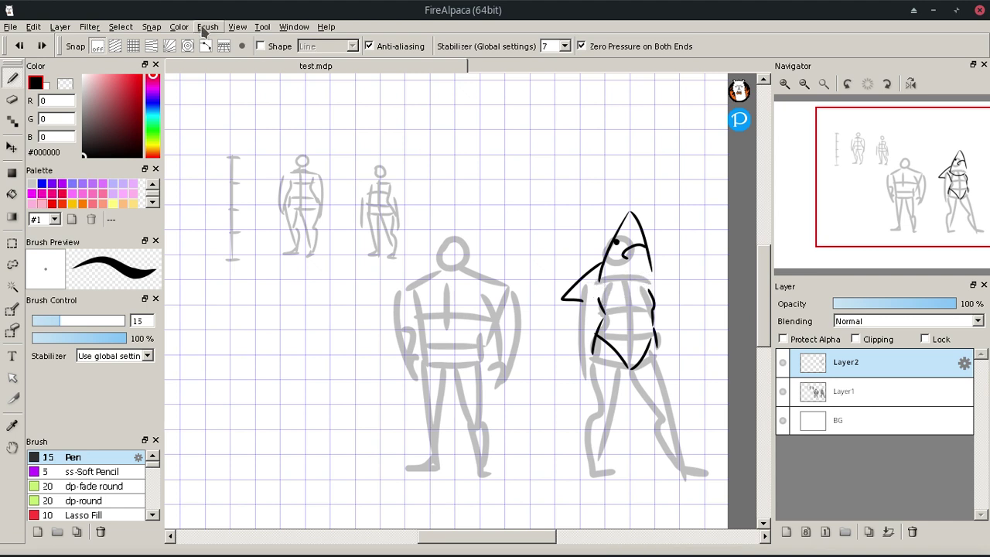
Step: Flip the canvas view horizontally, lasso the shark head and fin, nudge them slightly toward the fin side, and deselect
{"action": "left_click", "coordinate": [237, 27]}
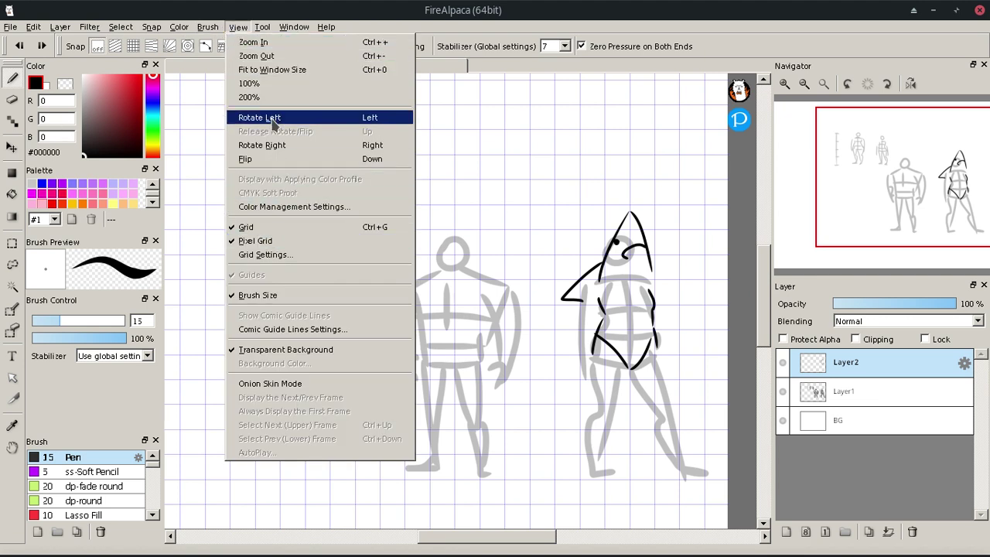
{"action": "left_click", "coordinate": [246, 158]}
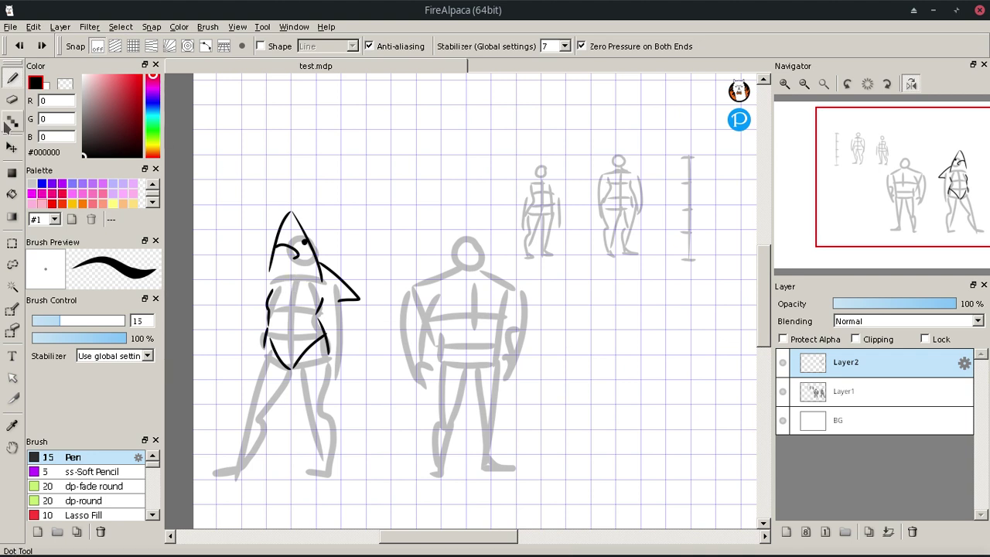
{"action": "left_click", "coordinate": [11, 265]}
{"action": "mouse_move", "coordinate": [285, 275]}
{"action": "left_mouse_down"}
{"action": "mouse_move", "coordinate": [248, 274]}
{"action": "mouse_move", "coordinate": [295, 173]}
{"action": "mouse_move", "coordinate": [388, 274]}
{"action": "mouse_move", "coordinate": [385, 313]}
{"action": "mouse_move", "coordinate": [353, 319]}
{"action": "mouse_move", "coordinate": [330, 291]}
{"action": "mouse_move", "coordinate": [283, 274]}
{"action": "left_mouse_up"}
{"action": "left_click", "coordinate": [12, 147]}
{"action": "left_click_drag", "start_coordinate": [389, 239], "coordinate": [360, 236]}
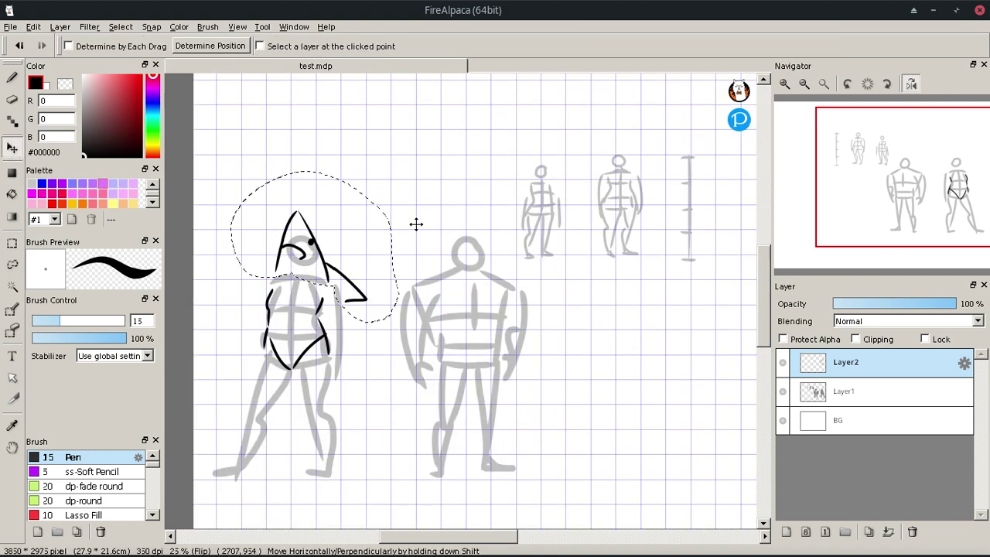
{"action": "left_click", "coordinate": [12, 78]}
{"action": "key", "text": "ctrl+d"}
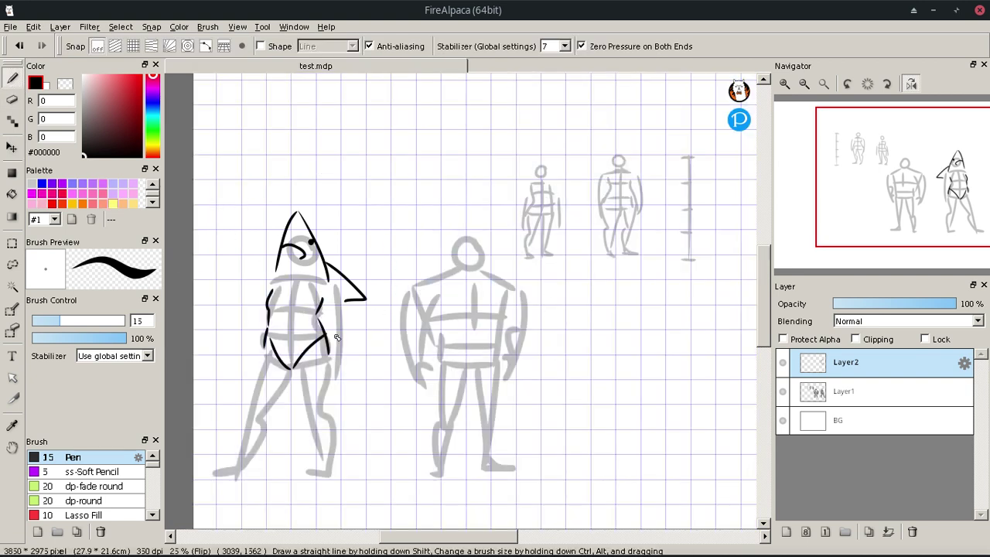
Step: Draw the shark character's shoulder, arm and hand beside the torso on the fin side, redrawing rejected strokes
{"action": "left_click_drag", "start_coordinate": [335, 319], "coordinate": [334, 371]}
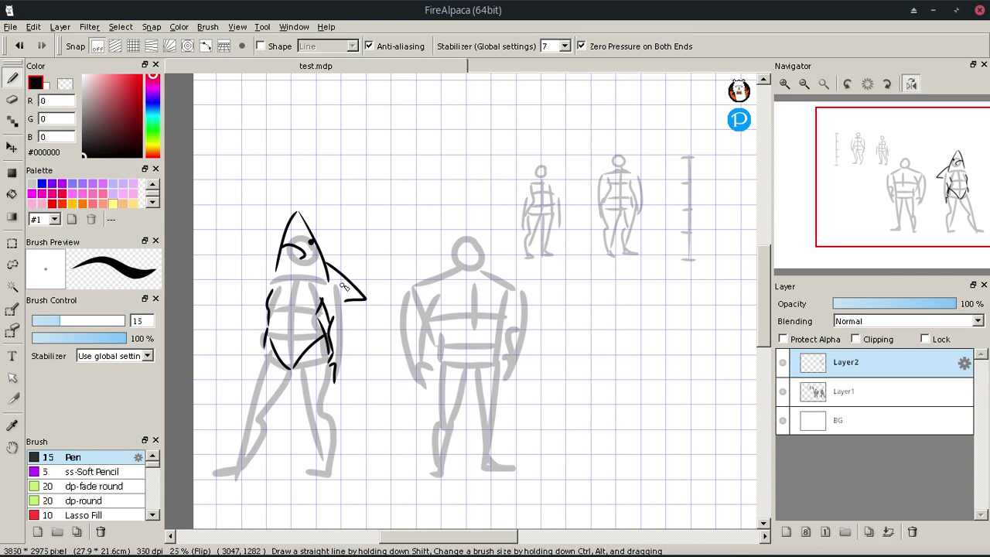
{"action": "left_click_drag", "start_coordinate": [342, 288], "coordinate": [347, 345]}
{"action": "key", "text": "ctrl+z"}
{"action": "left_click_drag", "start_coordinate": [339, 286], "coordinate": [345, 363]}
{"action": "key", "text": "ctrl+z"}
{"action": "left_click_drag", "start_coordinate": [344, 318], "coordinate": [343, 371]}
{"action": "mouse_move", "coordinate": [272, 276]}
{"action": "left_mouse_down"}
{"action": "mouse_move", "coordinate": [320, 288]}
{"action": "mouse_move", "coordinate": [304, 269]}
{"action": "left_mouse_up"}
{"action": "key", "text": "ctrl+z"}
{"action": "key", "text": "ctrl+z"}
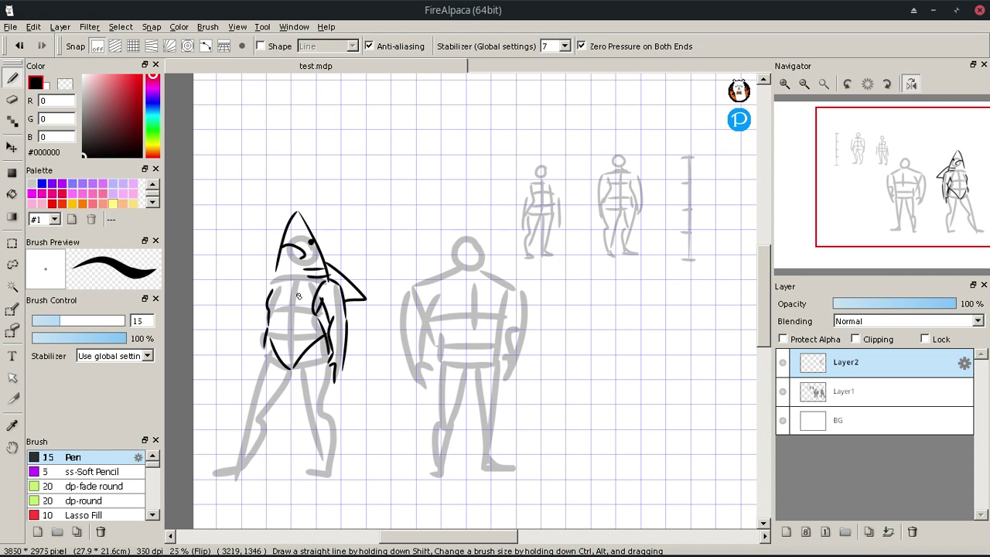
Step: Draw the curved neckline under the shark head and outline the arm opposite the fin, redrawing rejected strokes
{"action": "left_click_drag", "start_coordinate": [273, 282], "coordinate": [330, 270]}
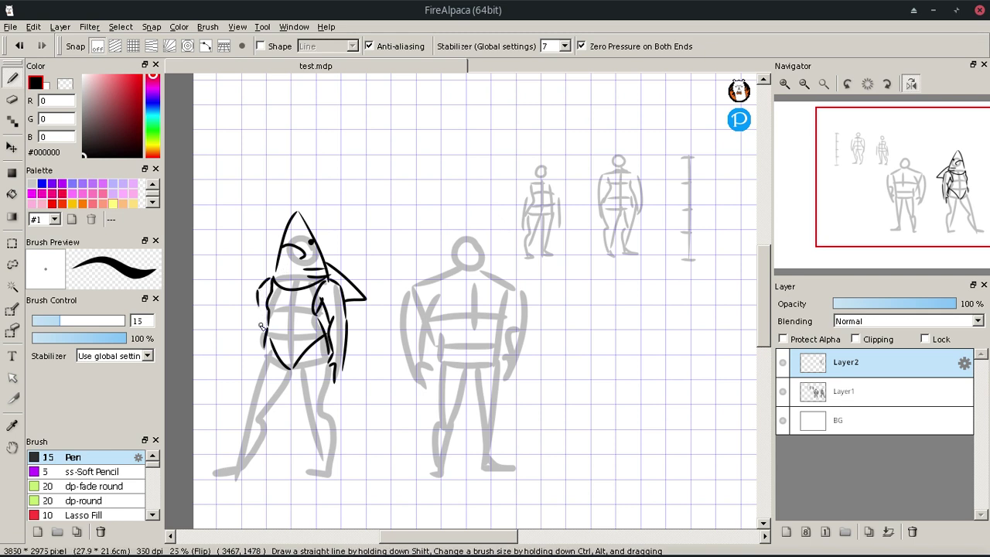
{"action": "mouse_move", "coordinate": [257, 288]}
{"action": "left_mouse_down"}
{"action": "mouse_move", "coordinate": [260, 305]}
{"action": "mouse_move", "coordinate": [275, 276]}
{"action": "left_mouse_up"}
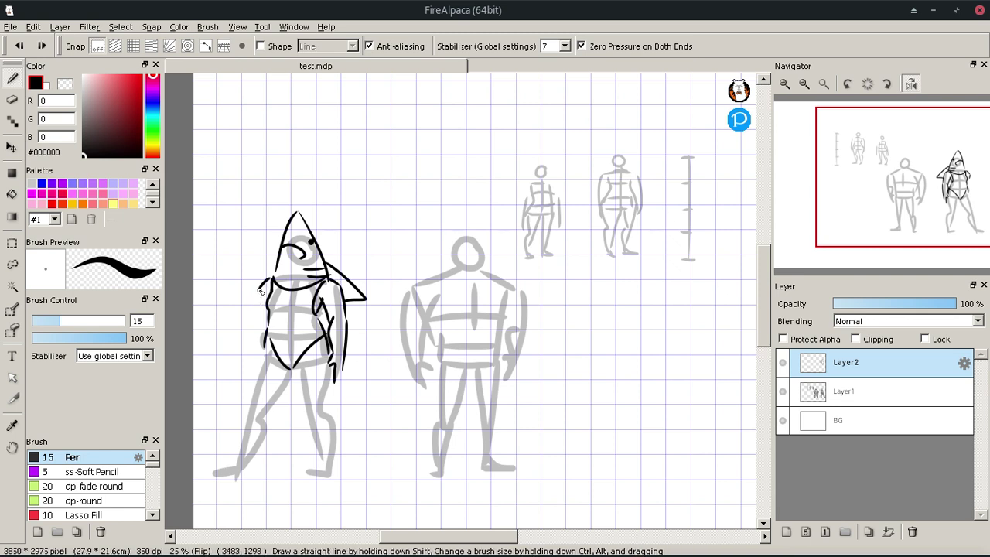
{"action": "mouse_move", "coordinate": [255, 324]}
{"action": "left_mouse_down"}
{"action": "mouse_move", "coordinate": [251, 365]}
{"action": "mouse_move", "coordinate": [262, 305]}
{"action": "left_mouse_up"}
{"action": "key", "text": "ctrl+z"}
{"action": "key", "text": "ctrl+z"}
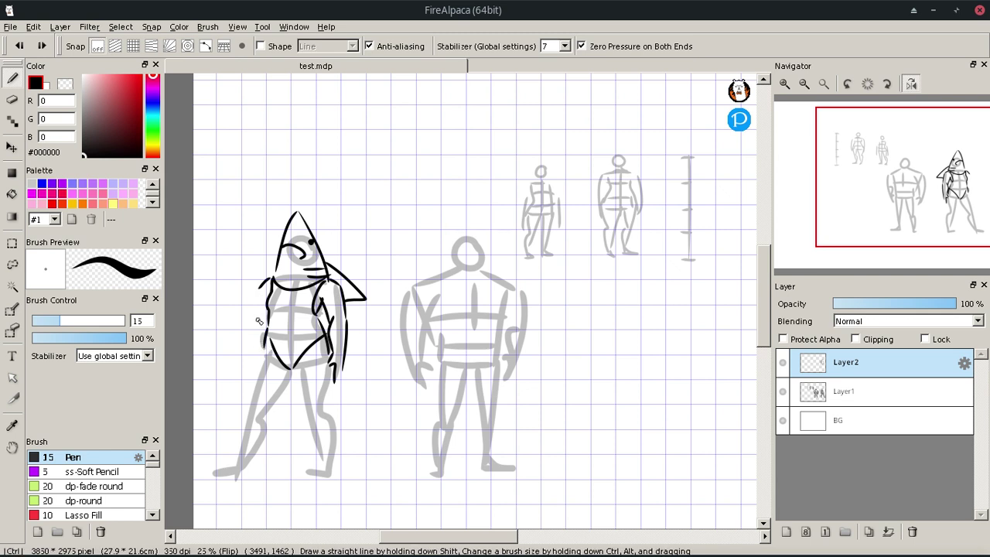
{"action": "mouse_move", "coordinate": [259, 373]}
{"action": "left_mouse_down"}
{"action": "mouse_move", "coordinate": [256, 343]}
{"action": "mouse_move", "coordinate": [275, 274]}
{"action": "mouse_move", "coordinate": [269, 276]}
{"action": "left_mouse_up"}
{"action": "key", "text": "ctrl+z"}
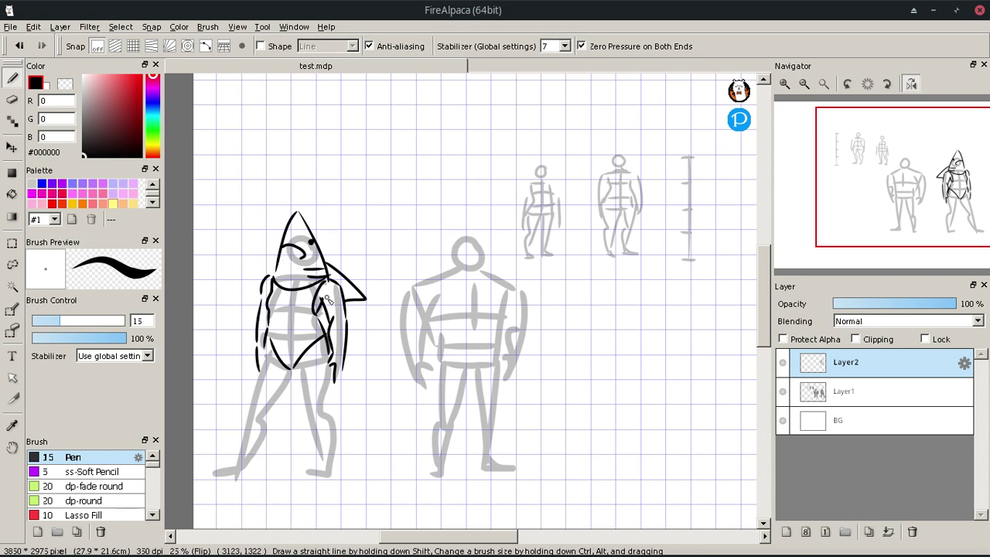
Step: Outline the shark character's fin-side leg over the sketch and add a foot with toes, reworking the sole line
{"action": "left_click_drag", "start_coordinate": [293, 372], "coordinate": [308, 418]}
{"action": "mouse_move", "coordinate": [334, 372]}
{"action": "left_mouse_down"}
{"action": "mouse_move", "coordinate": [328, 401]}
{"action": "mouse_move", "coordinate": [325, 347]}
{"action": "mouse_move", "coordinate": [333, 464]}
{"action": "left_mouse_up"}
{"action": "mouse_move", "coordinate": [308, 418]}
{"action": "left_mouse_down"}
{"action": "mouse_move", "coordinate": [322, 473]}
{"action": "mouse_move", "coordinate": [296, 473]}
{"action": "left_mouse_up"}
{"action": "key", "text": "ctrl+z"}
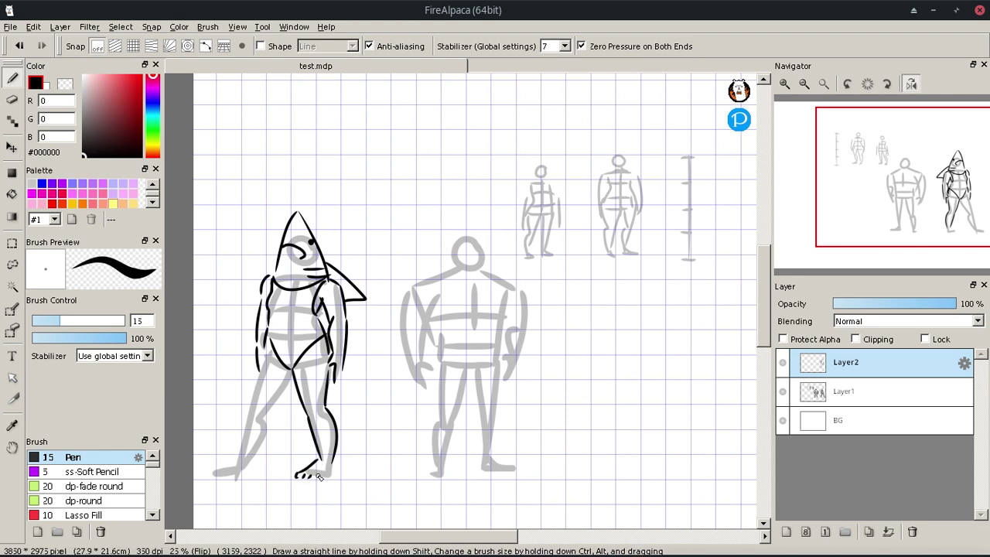
{"action": "left_click_drag", "start_coordinate": [315, 477], "coordinate": [333, 473]}
{"action": "key", "text": "ctrl+z"}
{"action": "left_click", "coordinate": [12, 99]}
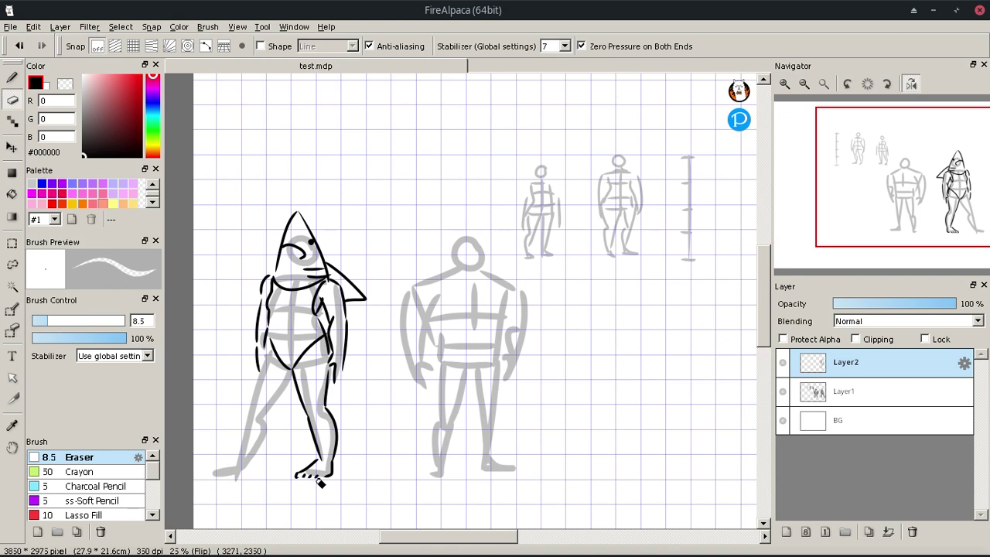
{"action": "key", "text": "ctrl+z"}
{"action": "key", "text": "b"}
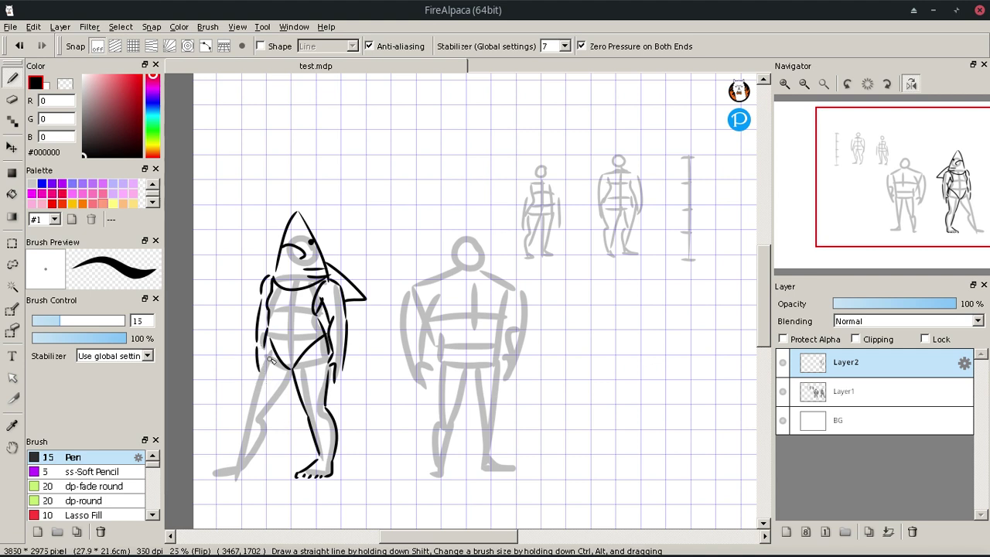
Step: Draw the inner contour of the outstretched leg from the crotch to the ankle, redrawing rejected strokes
{"action": "left_click_drag", "start_coordinate": [292, 374], "coordinate": [265, 420]}
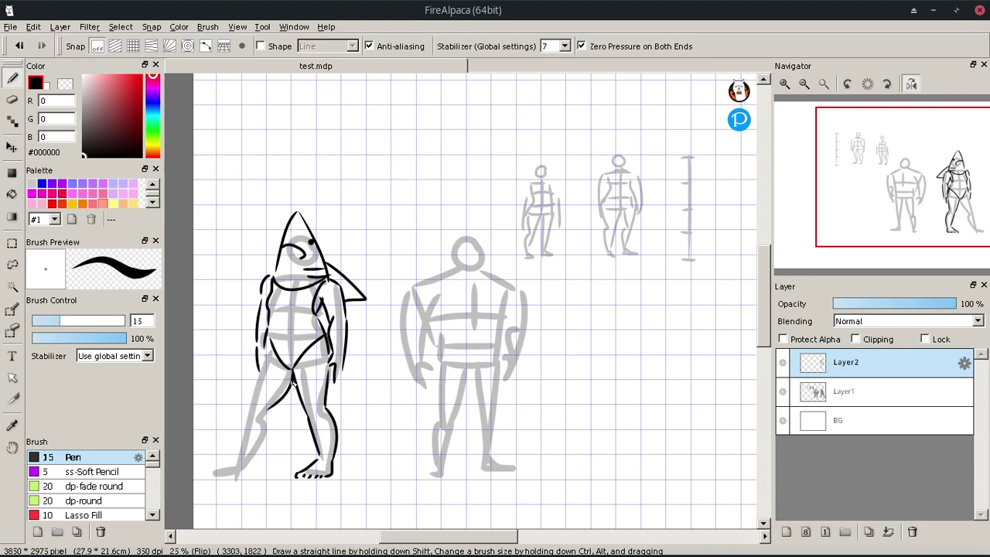
{"action": "key", "text": "ctrl+z"}
{"action": "left_click_drag", "start_coordinate": [292, 372], "coordinate": [264, 440]}
{"action": "key", "text": "ctrl+z"}
{"action": "mouse_move", "coordinate": [294, 376]}
{"action": "left_mouse_down"}
{"action": "mouse_move", "coordinate": [281, 420]}
{"action": "mouse_move", "coordinate": [273, 417]}
{"action": "mouse_move", "coordinate": [249, 466]}
{"action": "left_mouse_up"}
{"action": "key", "text": "ctrl+z"}
{"action": "left_click_drag", "start_coordinate": [274, 416], "coordinate": [246, 469]}
{"action": "key", "text": "ctrl+z"}
Step: Draw the outer contour of the outstretched leg between the hip and the ankle, redrawing rejected strokes
{"action": "mouse_move", "coordinate": [272, 417]}
{"action": "left_mouse_down"}
{"action": "mouse_move", "coordinate": [244, 469]}
{"action": "mouse_move", "coordinate": [257, 381]}
{"action": "left_mouse_up"}
{"action": "key", "text": "ctrl+z"}
{"action": "left_click_drag", "start_coordinate": [233, 467], "coordinate": [270, 341]}
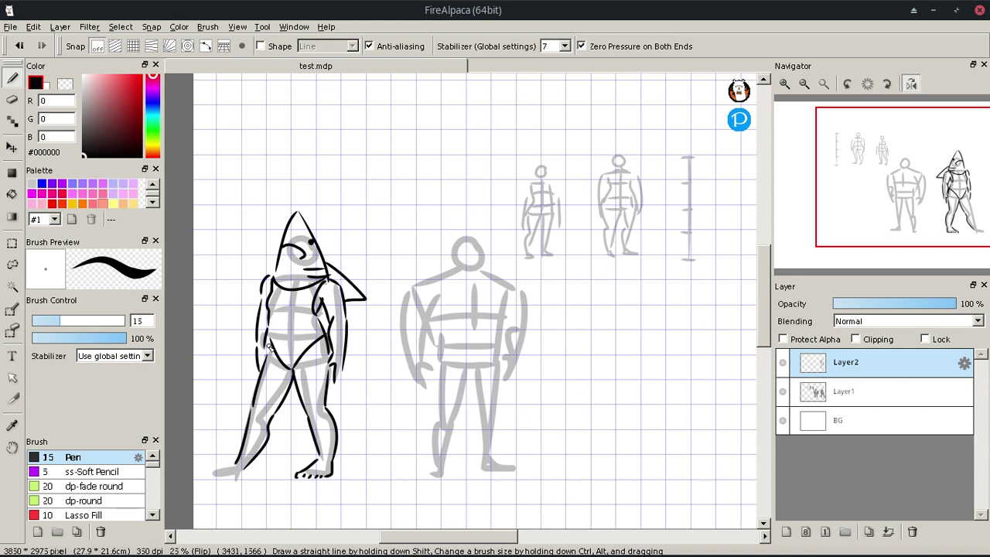
{"action": "key", "text": "ctrl+z"}
{"action": "left_click_drag", "start_coordinate": [254, 412], "coordinate": [262, 355]}
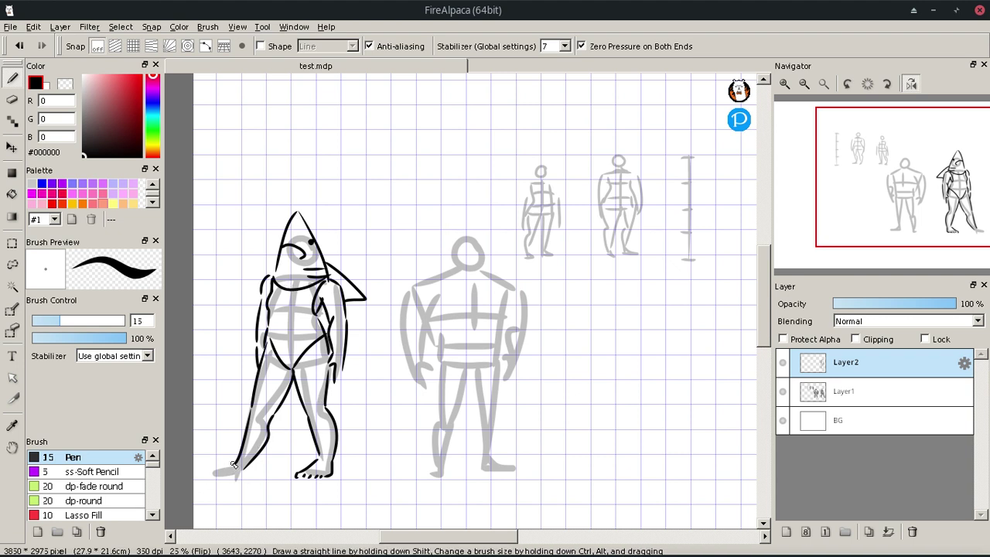
Step: Erase the excess line ends at the outstretched leg's ankle and draw its long, pointed foot with the Pen brush
{"action": "key", "text": "e"}
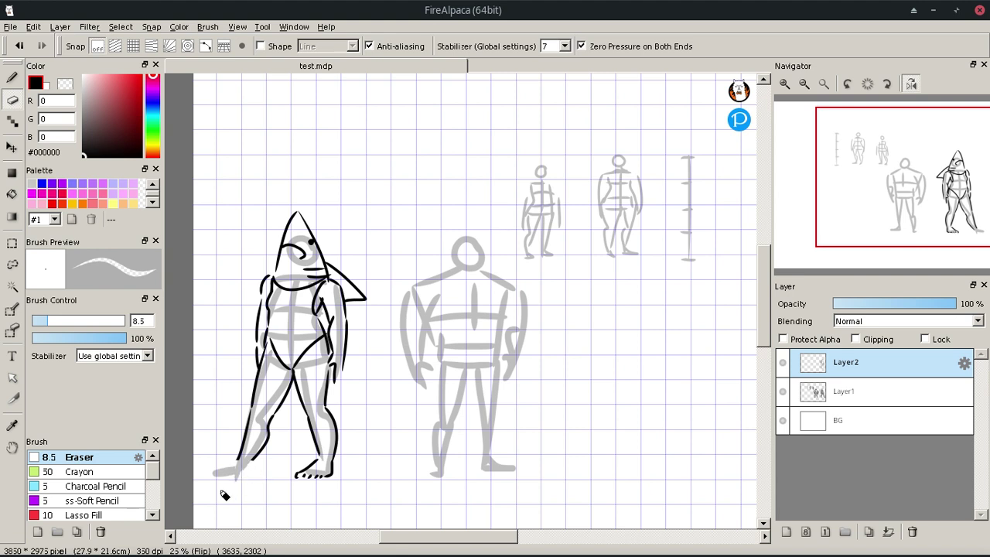
{"action": "key", "text": "b"}
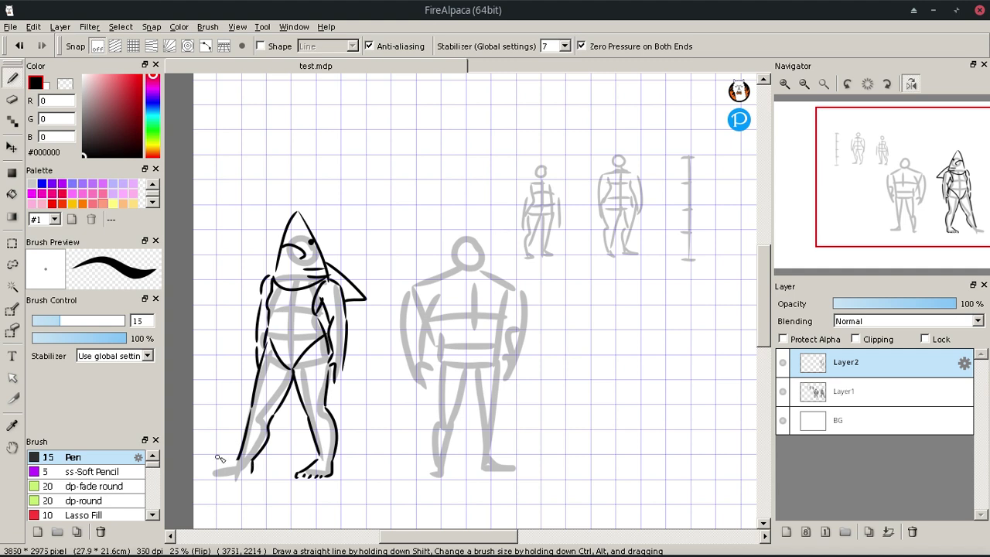
{"action": "mouse_move", "coordinate": [237, 462]}
{"action": "left_mouse_down"}
{"action": "mouse_move", "coordinate": [207, 471]}
{"action": "mouse_move", "coordinate": [220, 474]}
{"action": "left_mouse_up"}
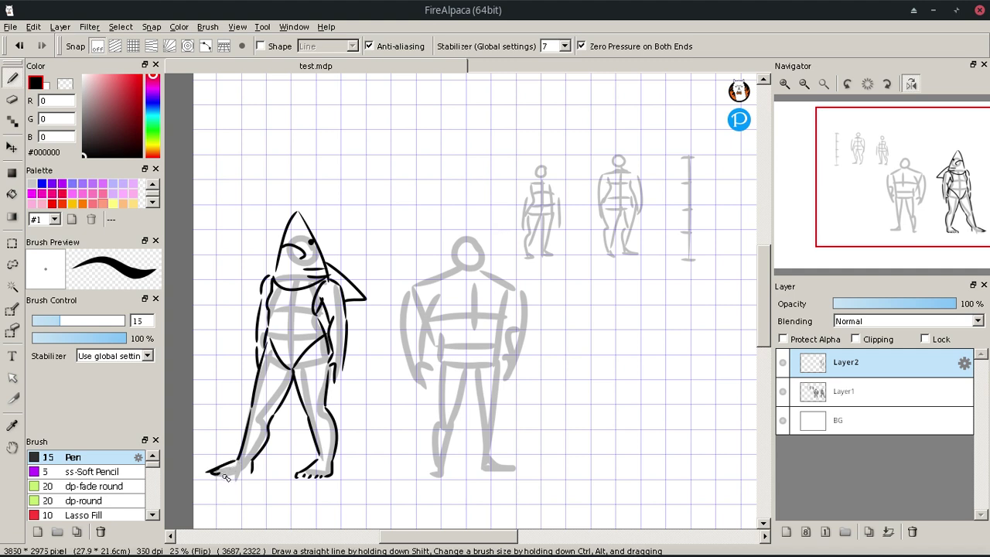
{"action": "key", "text": "ctrl+z"}
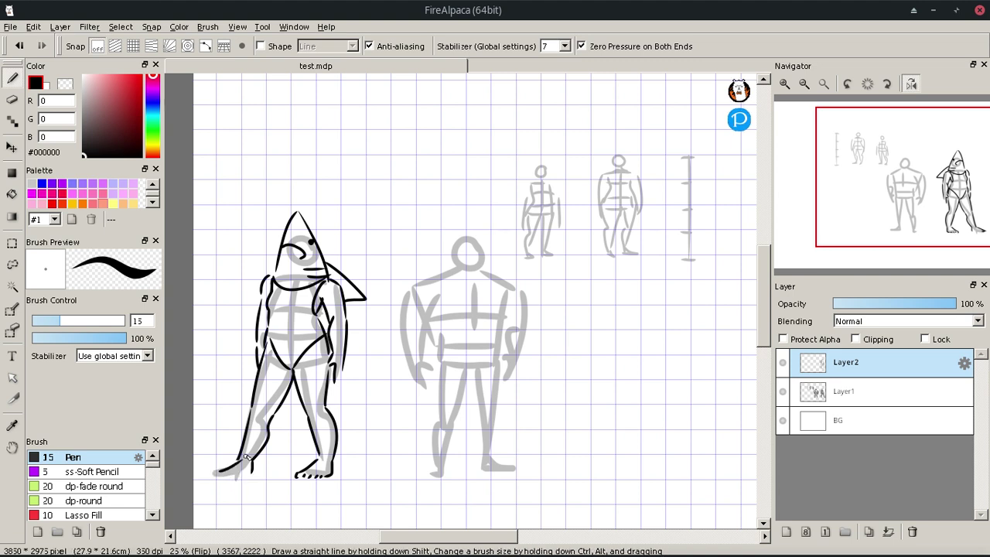
{"action": "mouse_move", "coordinate": [244, 461]}
{"action": "left_mouse_down"}
{"action": "mouse_move", "coordinate": [210, 476]}
{"action": "mouse_move", "coordinate": [234, 478]}
{"action": "left_mouse_up"}
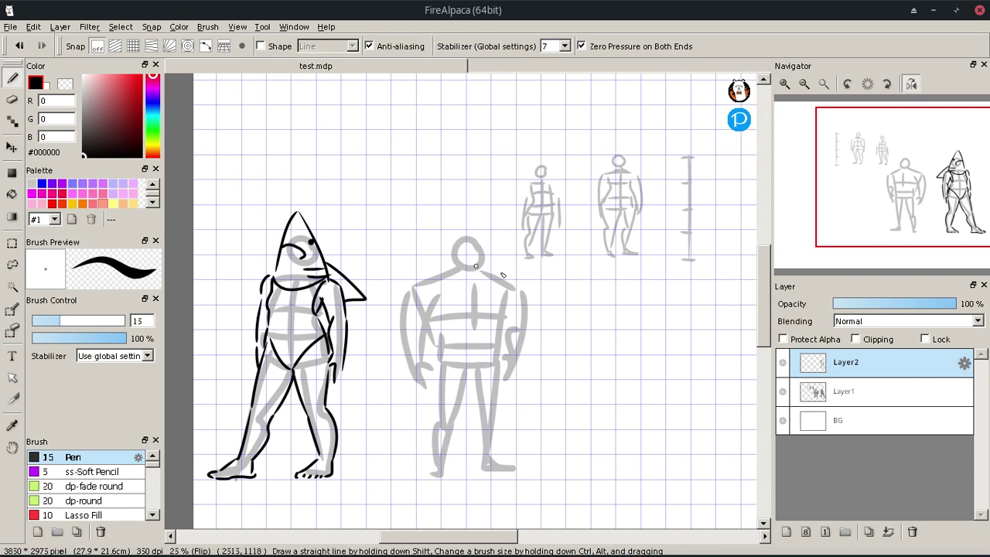
Step: Hide Layer1 with the faded figure sketches, leaving the shark line drawing on its own
{"action": "left_click", "coordinate": [783, 392]}
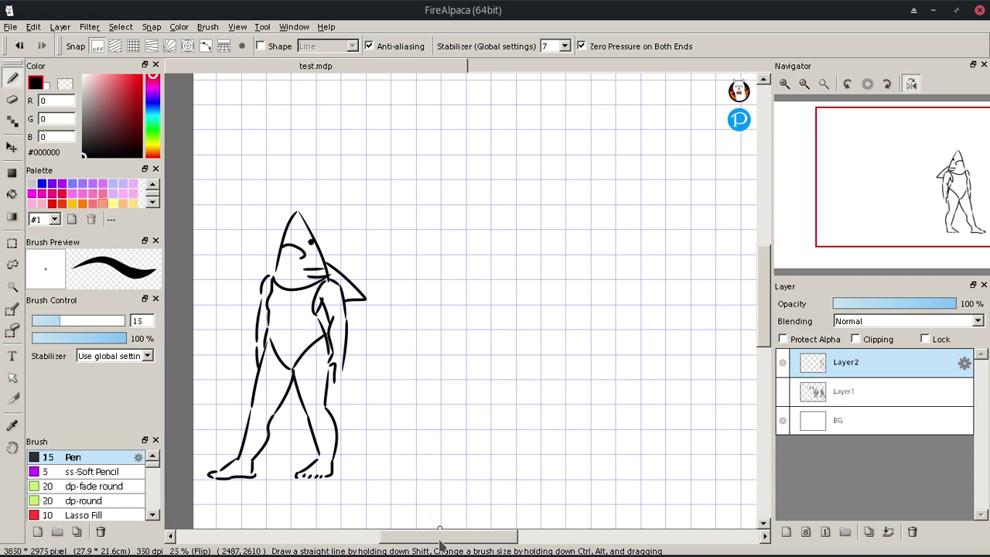
{"action": "mouse_move", "coordinate": [442, 553]}
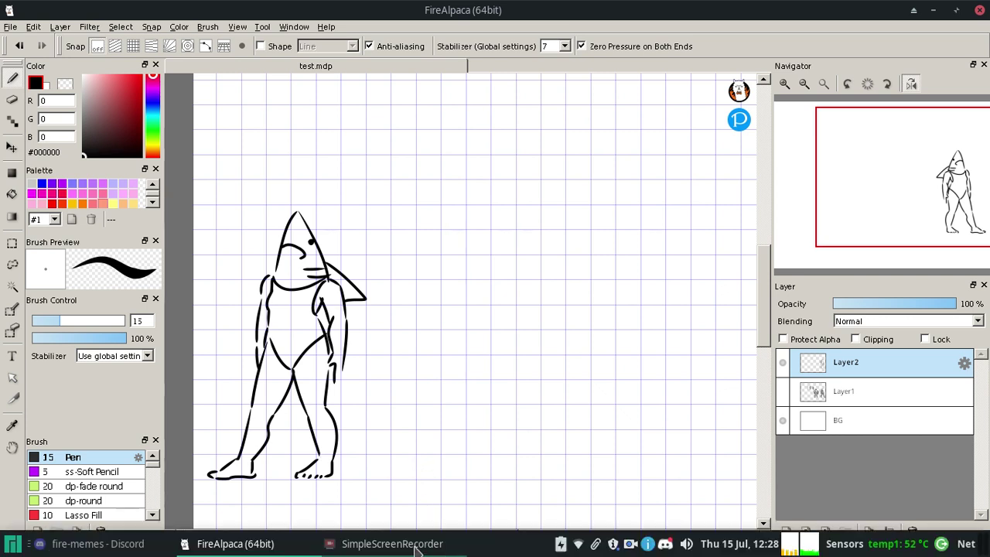